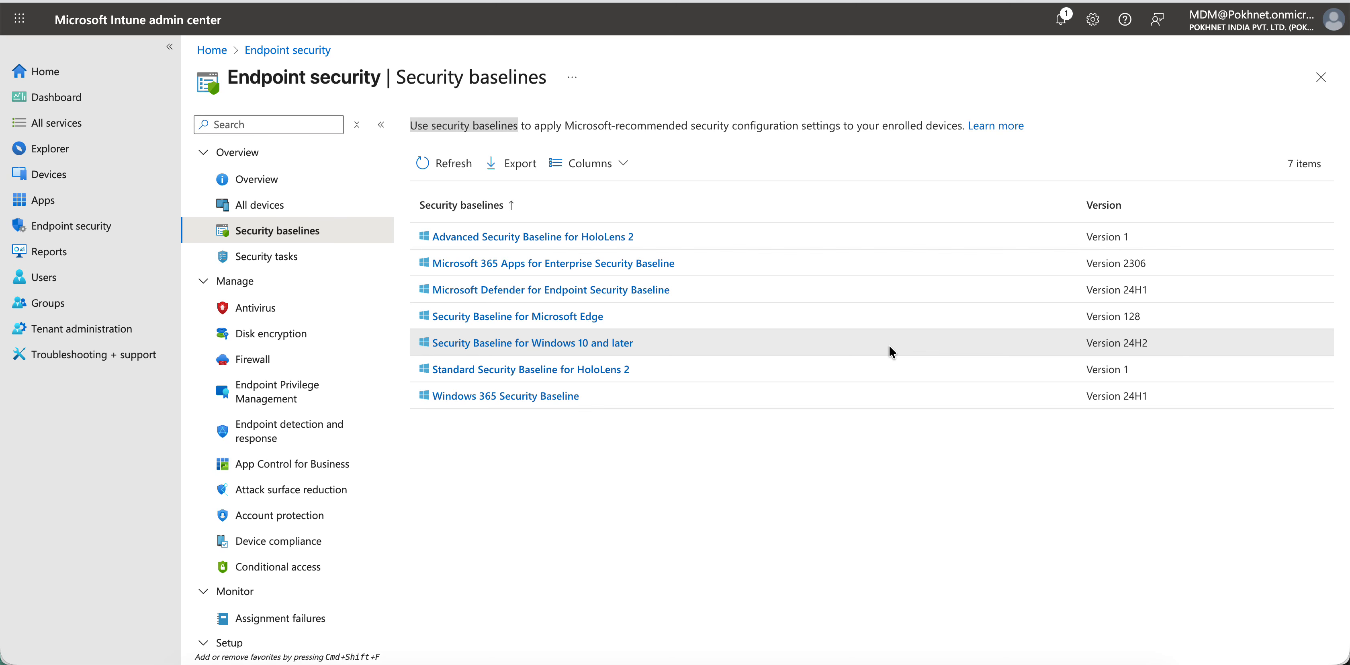
# Step: Open the list of security baselines under Endpoint security
pyautogui.click(853, 486)
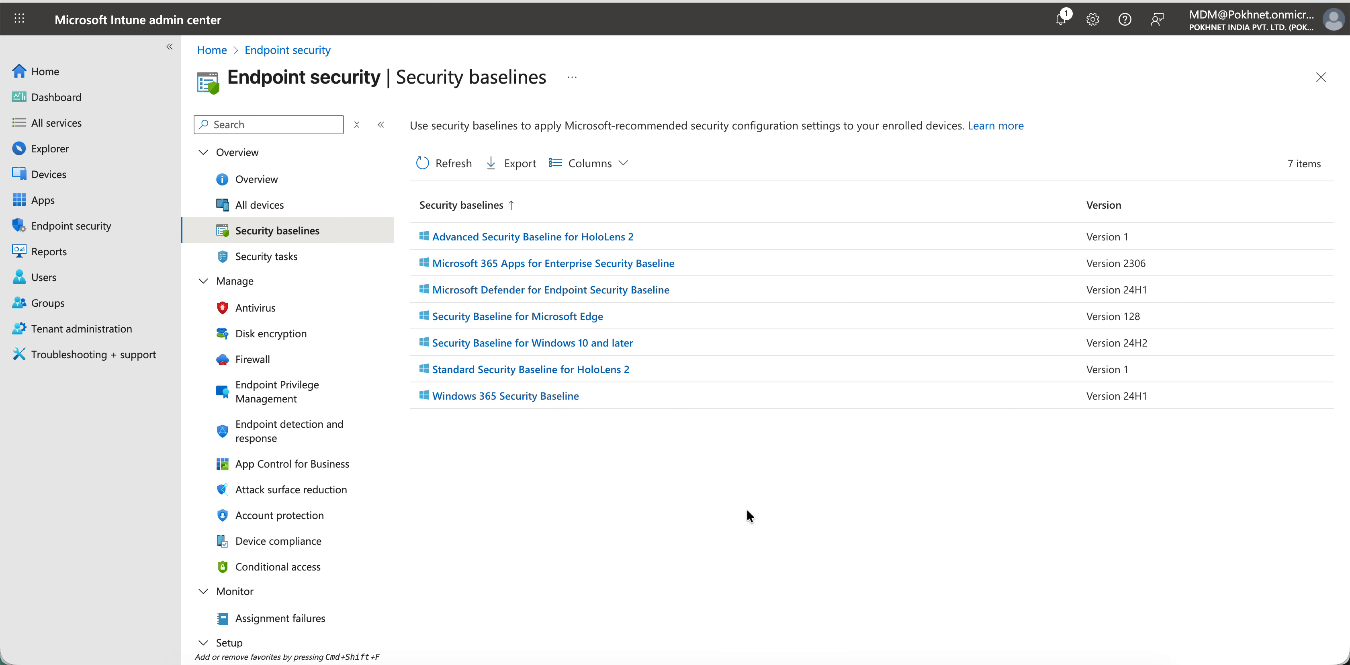
pyautogui.click(113, 174)
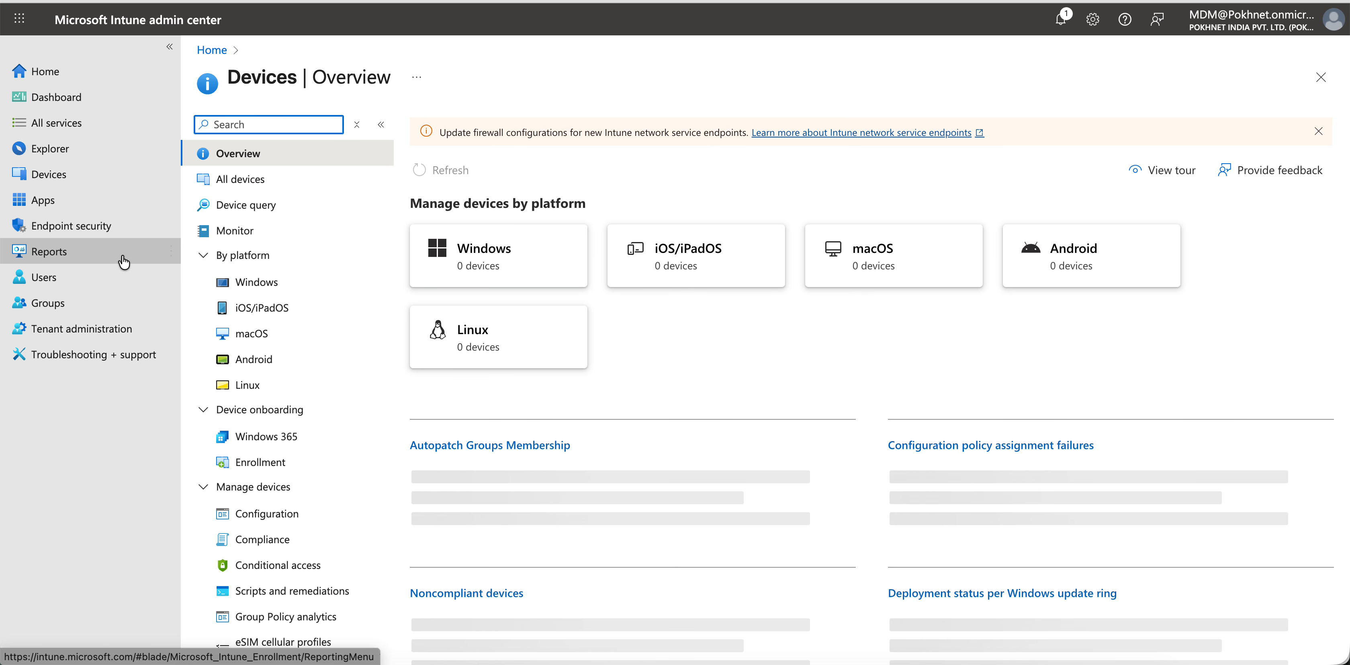
pyautogui.click(91, 226)
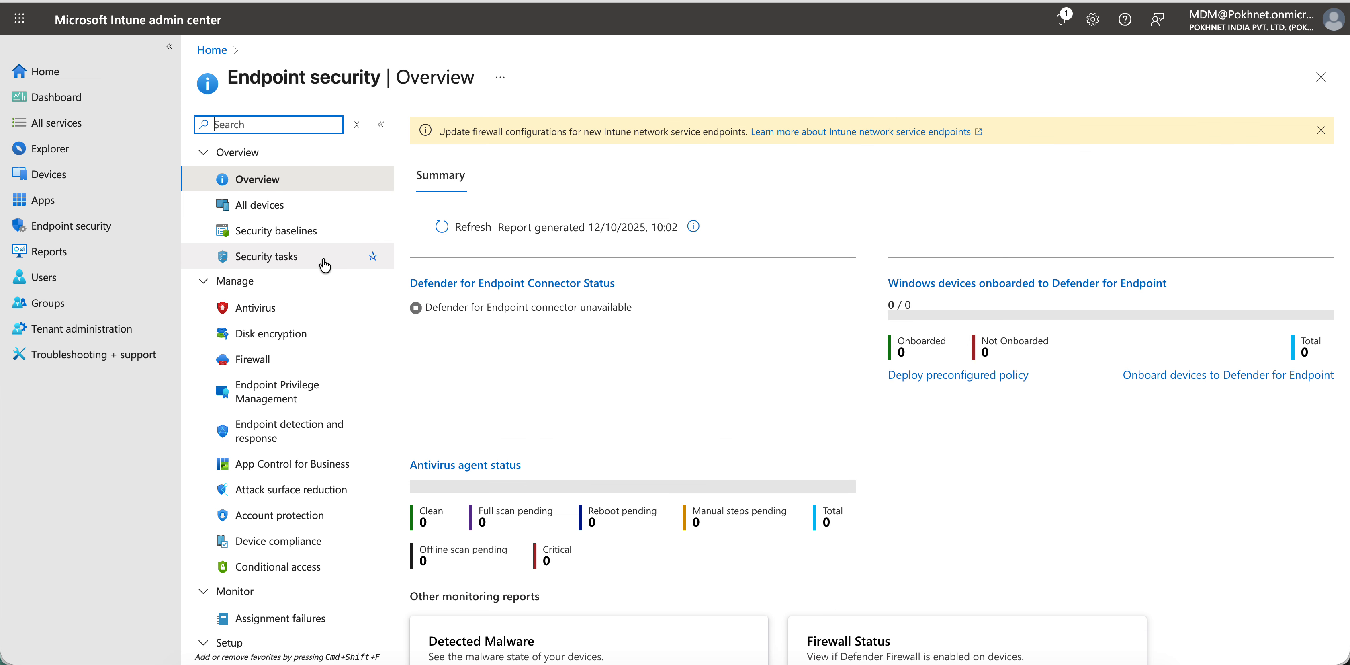
pyautogui.click(315, 230)
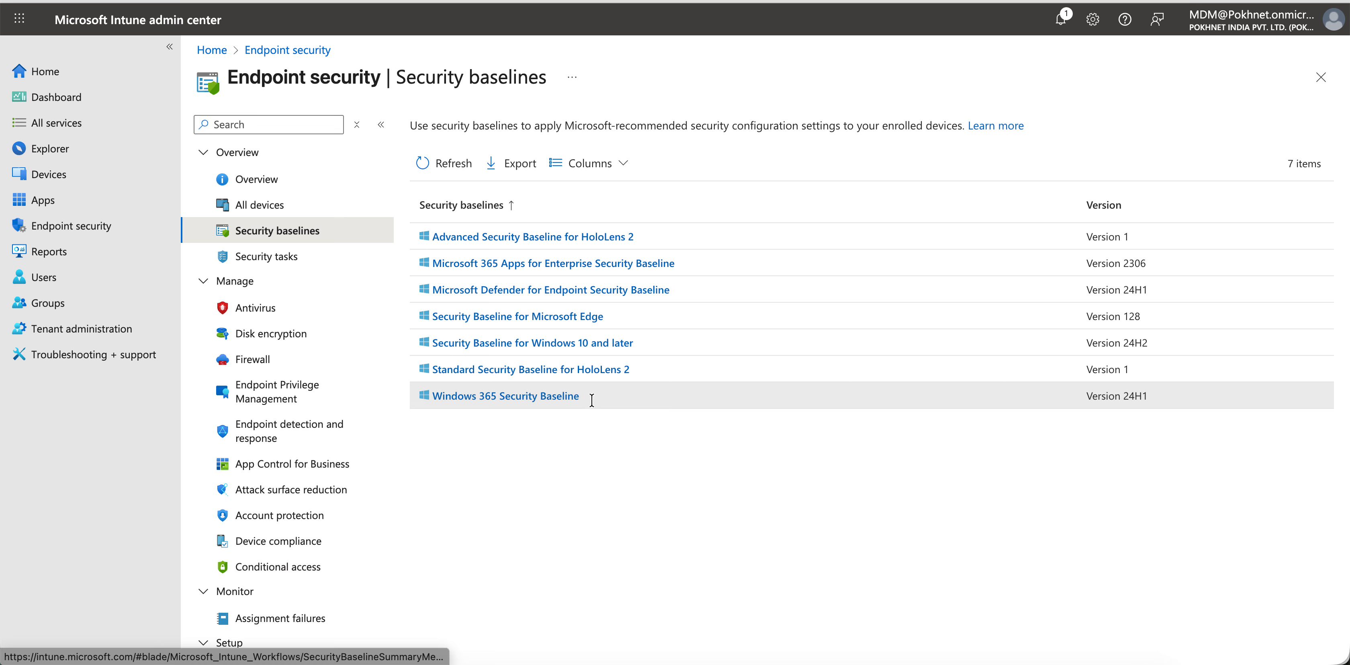
# Step: Check the version of the Security Baseline for Windows 10 and later and open its profiles
pyautogui.click(592, 345)
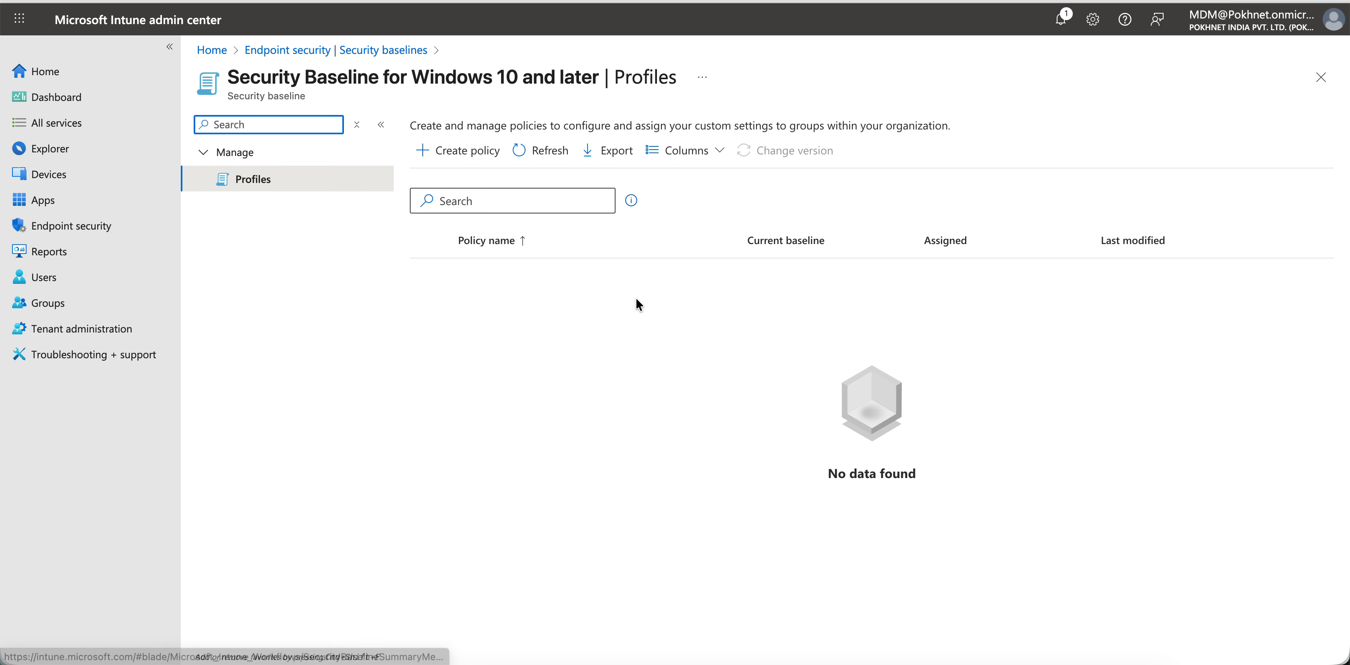
pyautogui.click(409, 50)
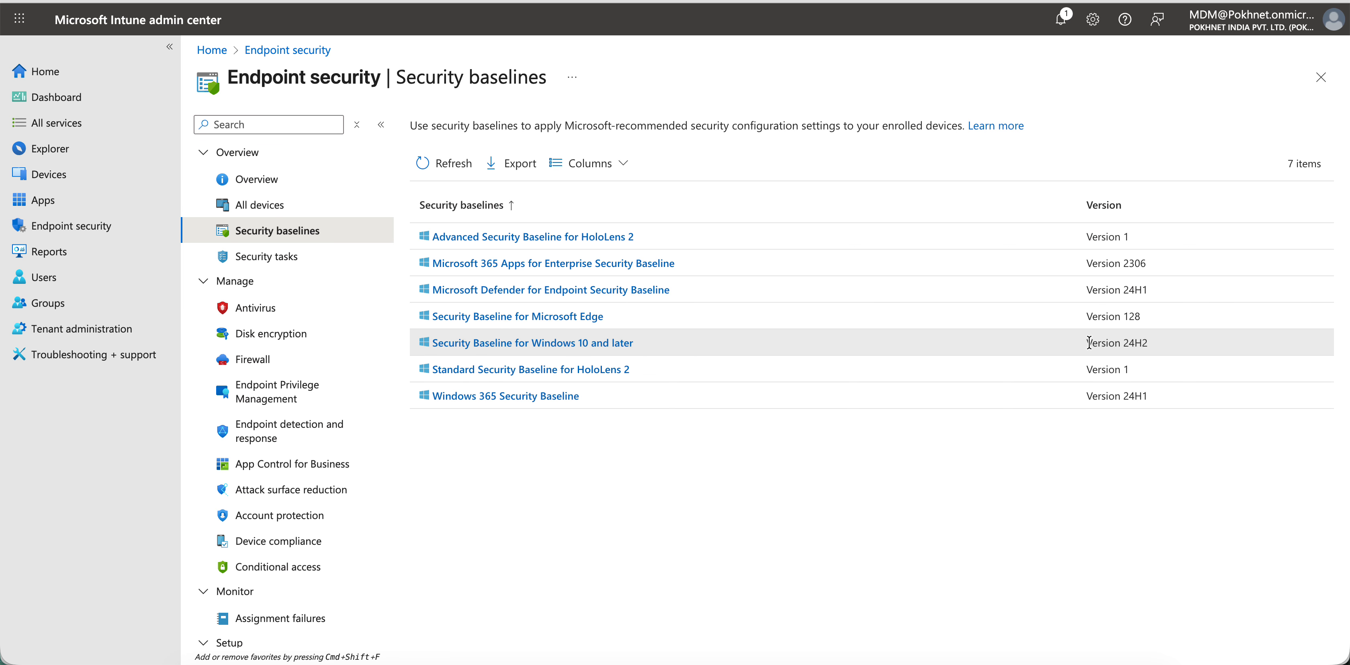
pyautogui.moveTo(1088, 343); pyautogui.dragTo(1170, 341)
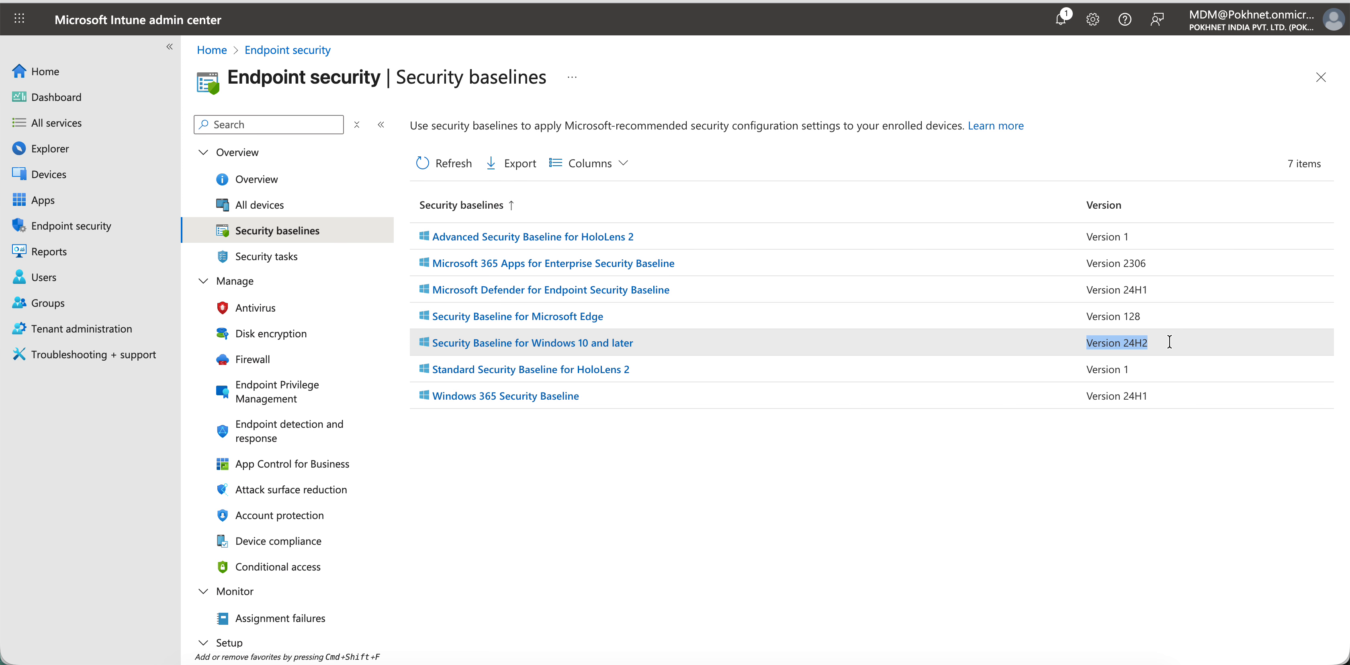
pyautogui.click(624, 343)
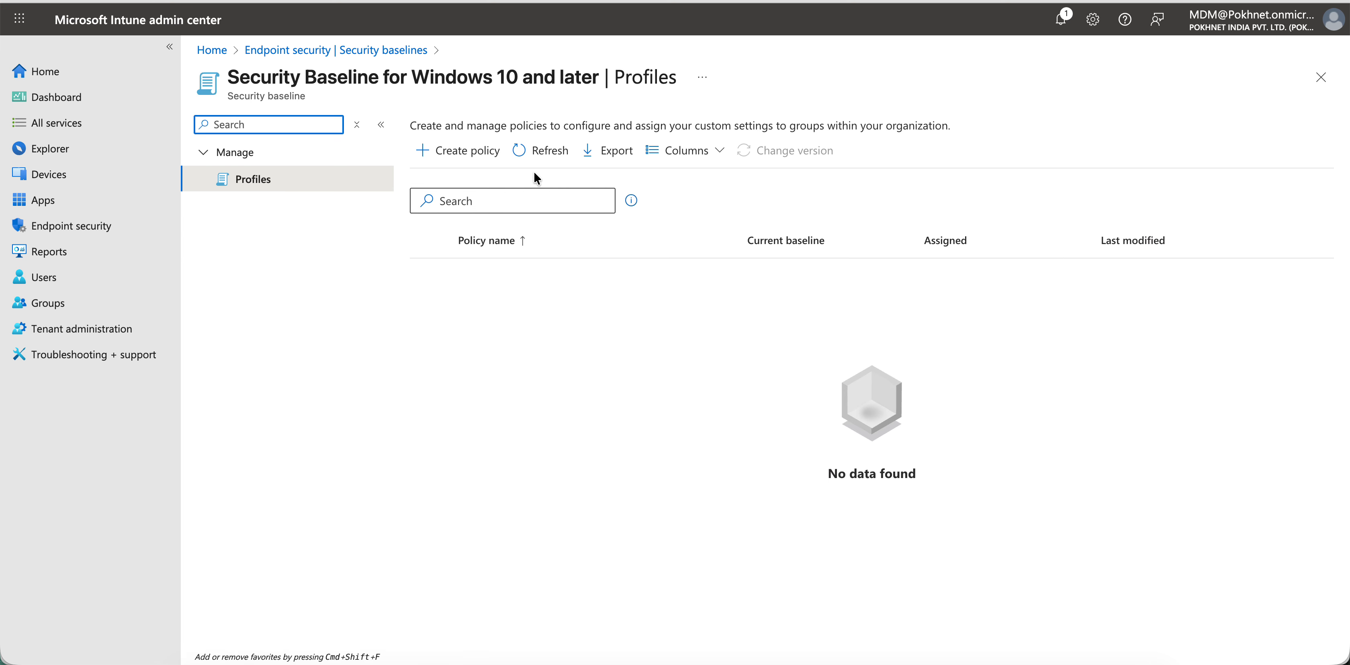
# Step: Start a new policy for the Security Baseline for Windows 10 and later, reading the baseline description before proceeding
pyautogui.moveTo(415, 128); pyautogui.dragTo(581, 127)
pyautogui.click(479, 150)
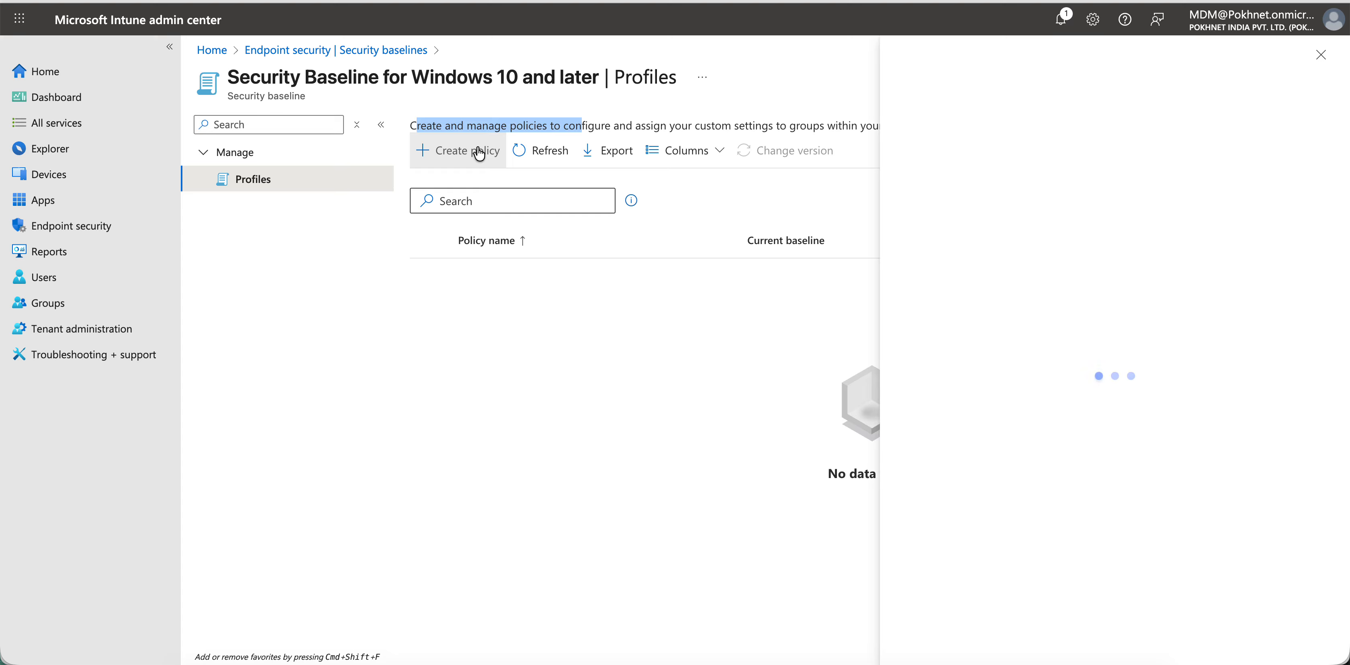
pyautogui.moveTo(947, 265); pyautogui.dragTo(1222, 275)
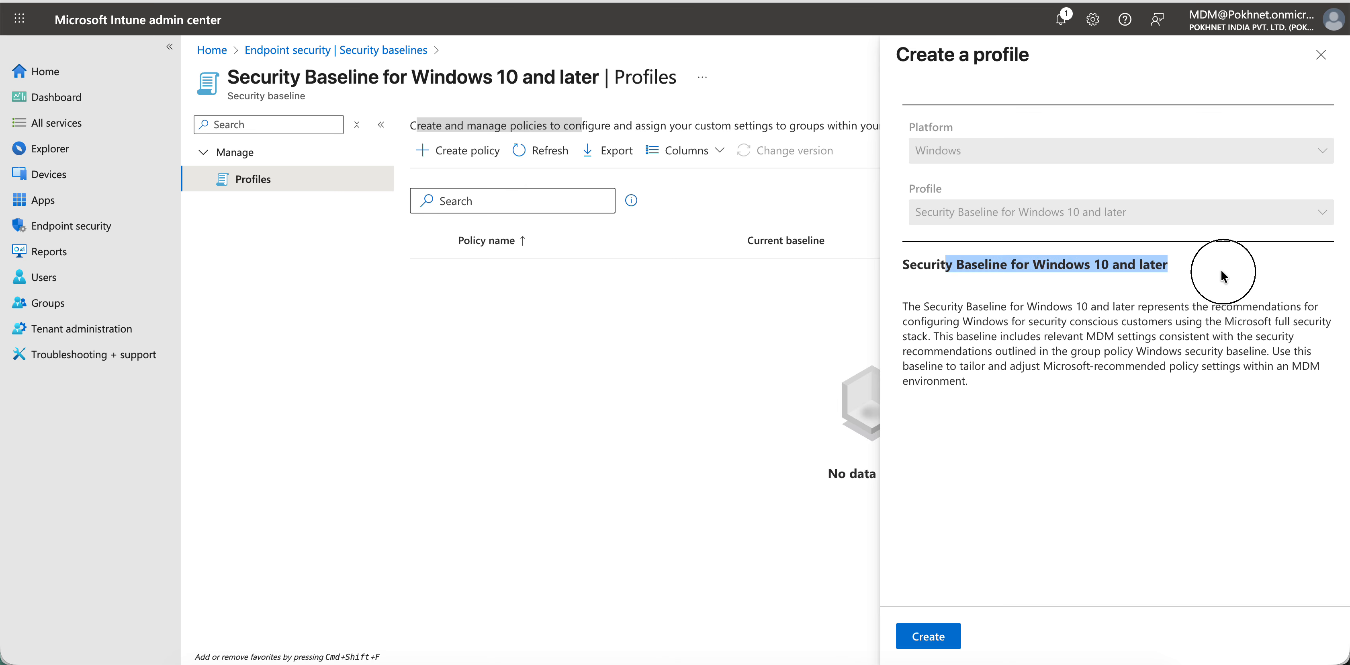
pyautogui.click(1223, 269)
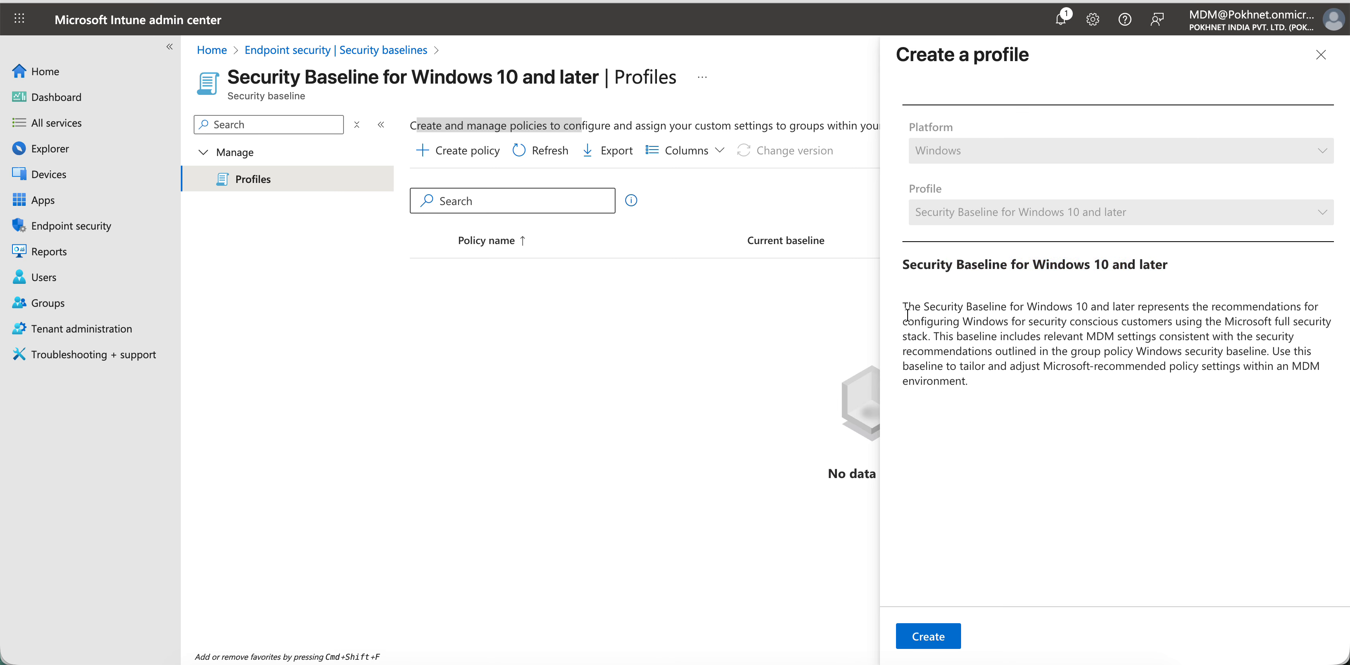
pyautogui.moveTo(904, 311); pyautogui.dragTo(1074, 320)
pyautogui.click(1140, 394)
pyautogui.click(944, 636)
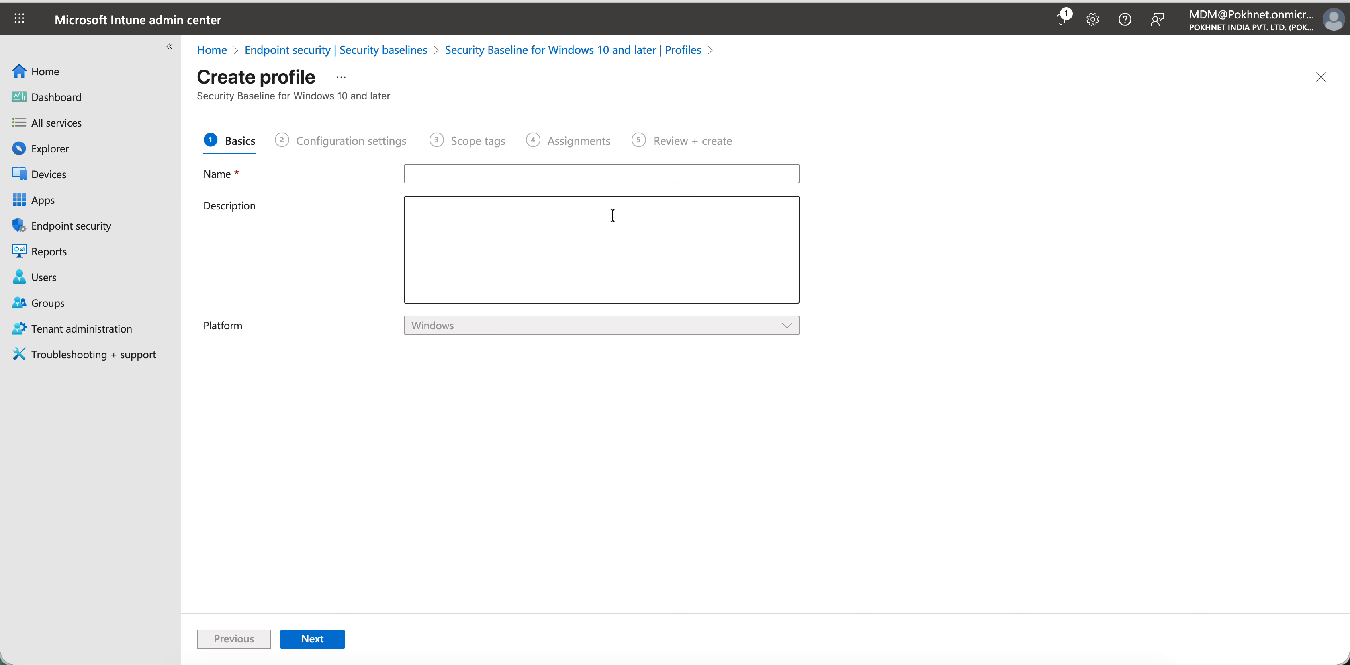
# Step: Name the profile "Windows 11 Baseline Policy", leave the description empty, and continue to the configuration settings
pyautogui.click(493, 173)
pyautogui.write('Sec')
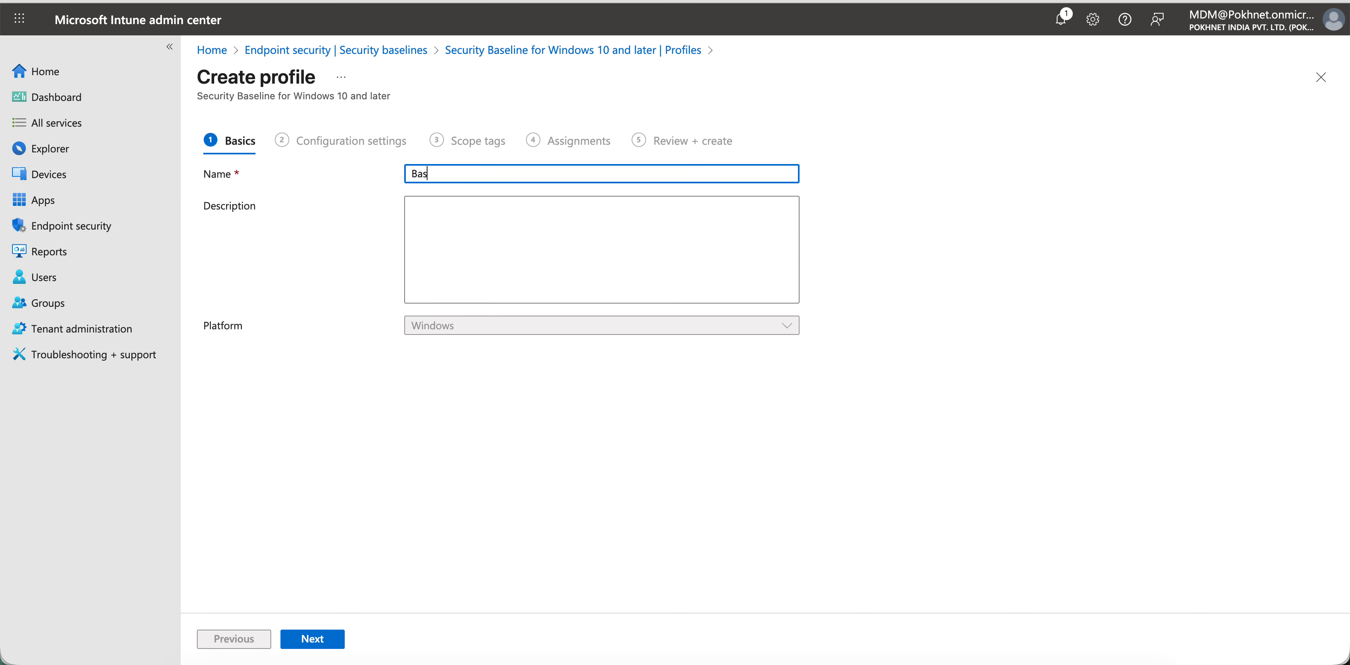
pyautogui.press('BackSpace')
pyautogui.press('BackSpace')
pyautogui.press('BackSpace')
pyautogui.write('Windows bas')
pyautogui.press('BackSpace')
pyautogui.press('BackSpace')
pyautogui.press('BackSpace')
pyautogui.write('11')
pyautogui.press('BackSpace')
pyautogui.write('1 Baseline Polc')
pyautogui.press('BackSpace')
pyautogui.write('icy')
pyautogui.click(493, 233)
pyautogui.click(325, 638)
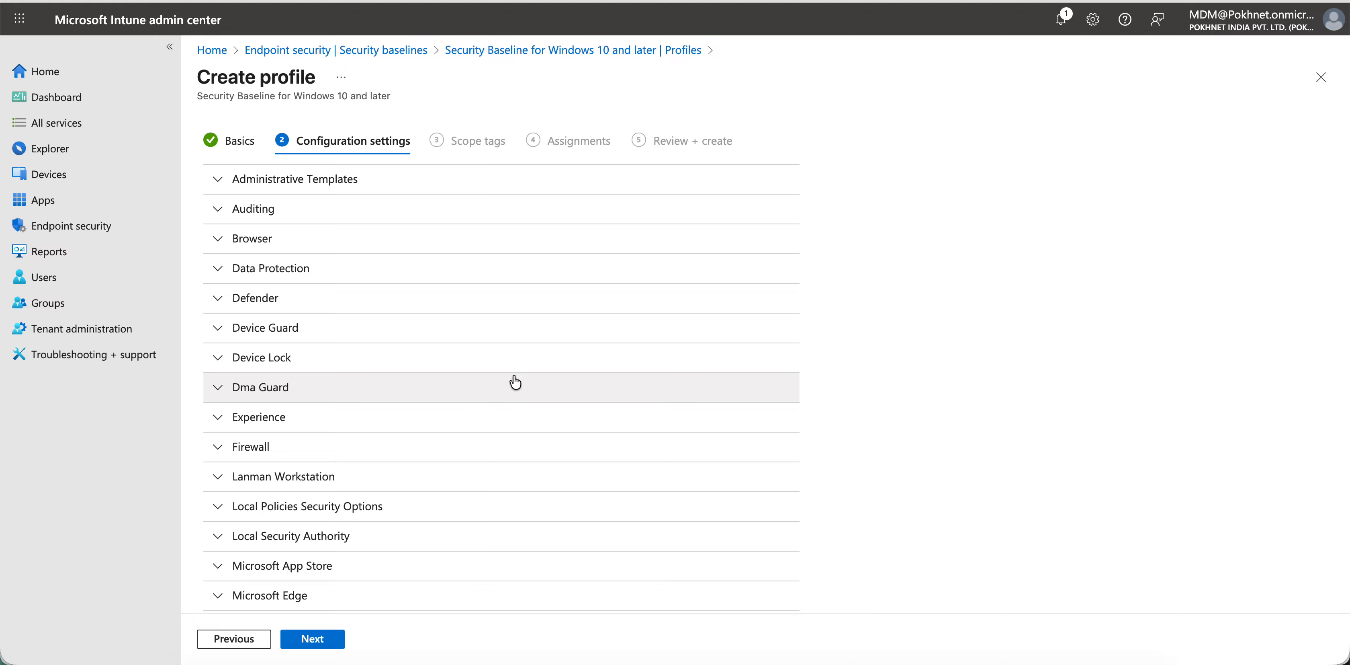
# Step: Look through the baseline's configuration categories and examine the Firewall settings, including the options for Enable Domain Network Firewall
pyautogui.scroll(-8, 418, 432)
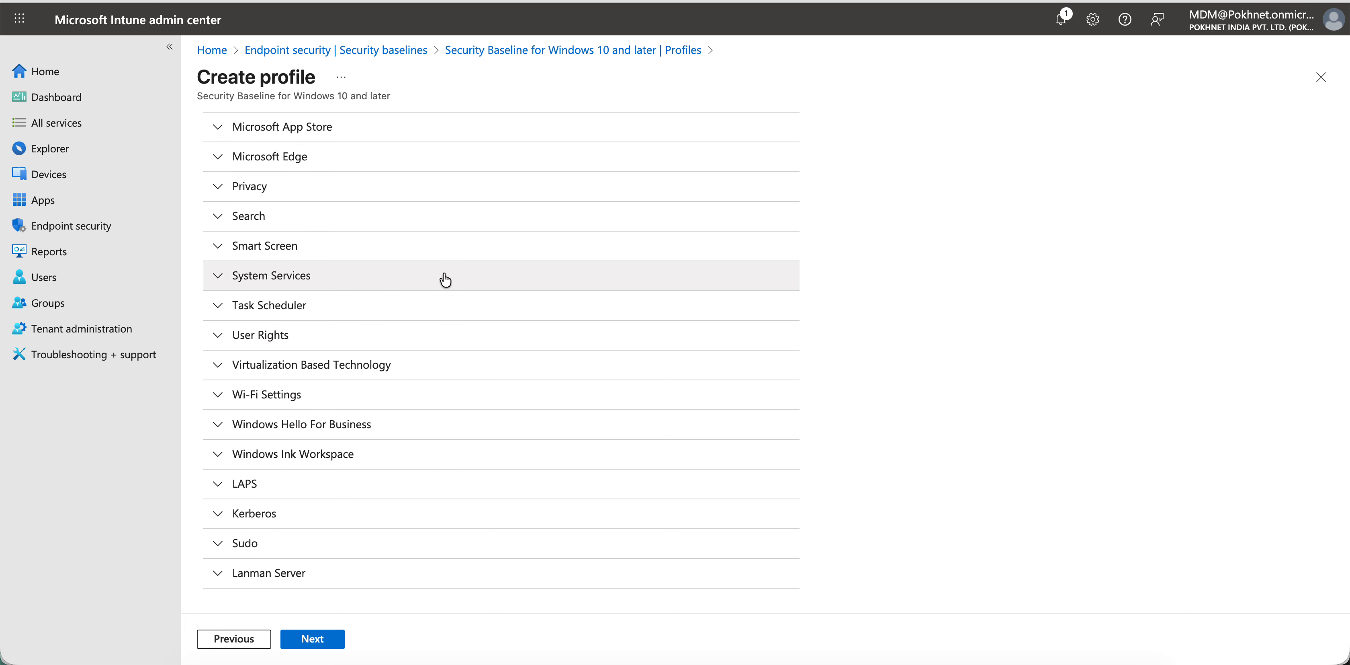
pyautogui.scroll(8, 445, 280)
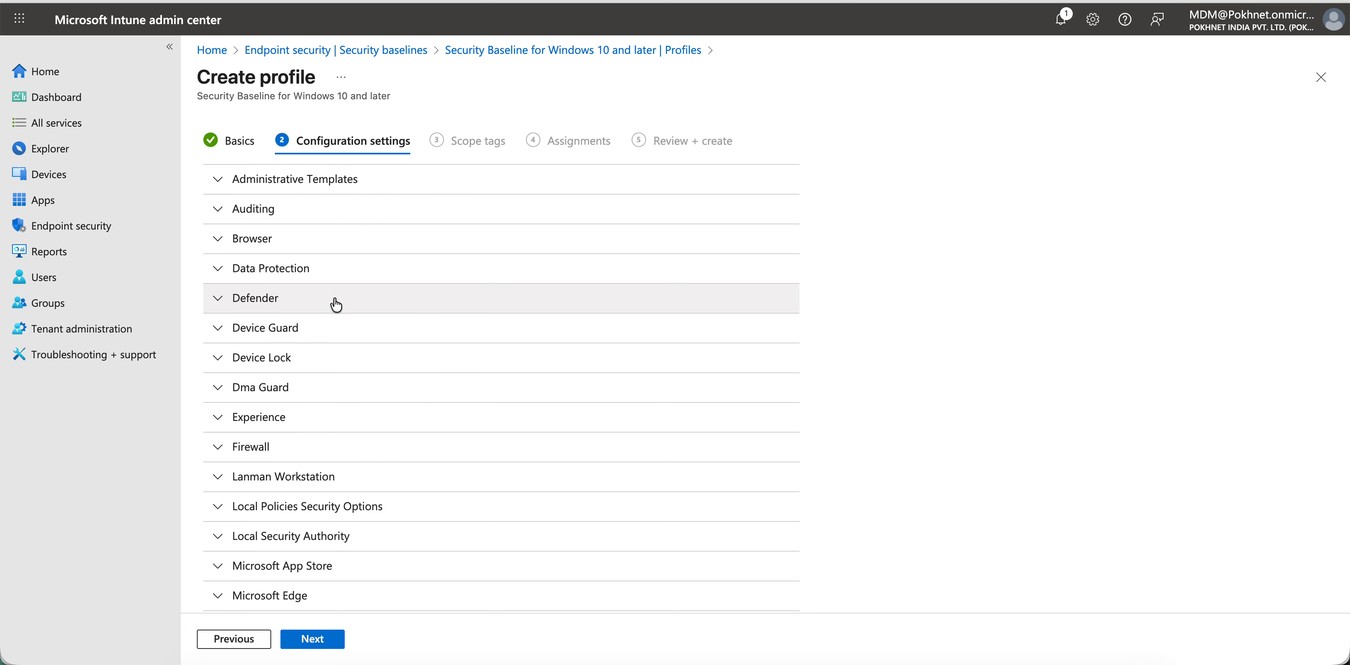
pyautogui.click(314, 446)
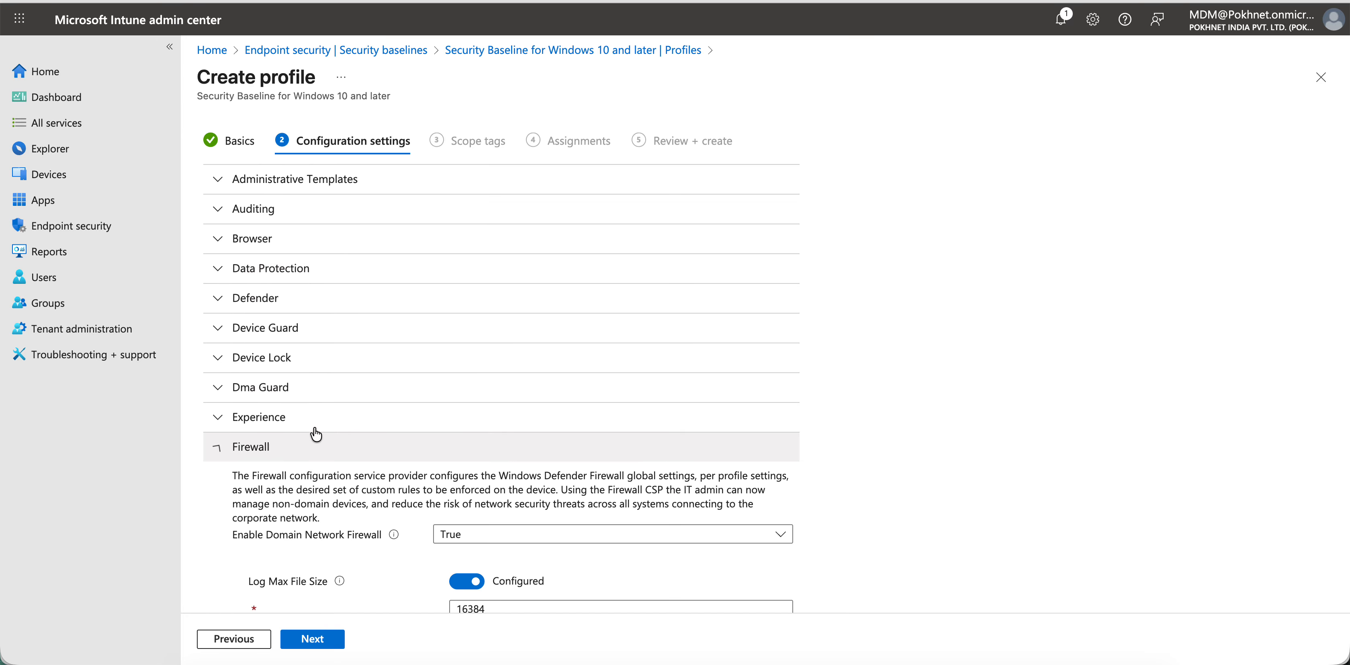
pyautogui.scroll(-3, 381, 367)
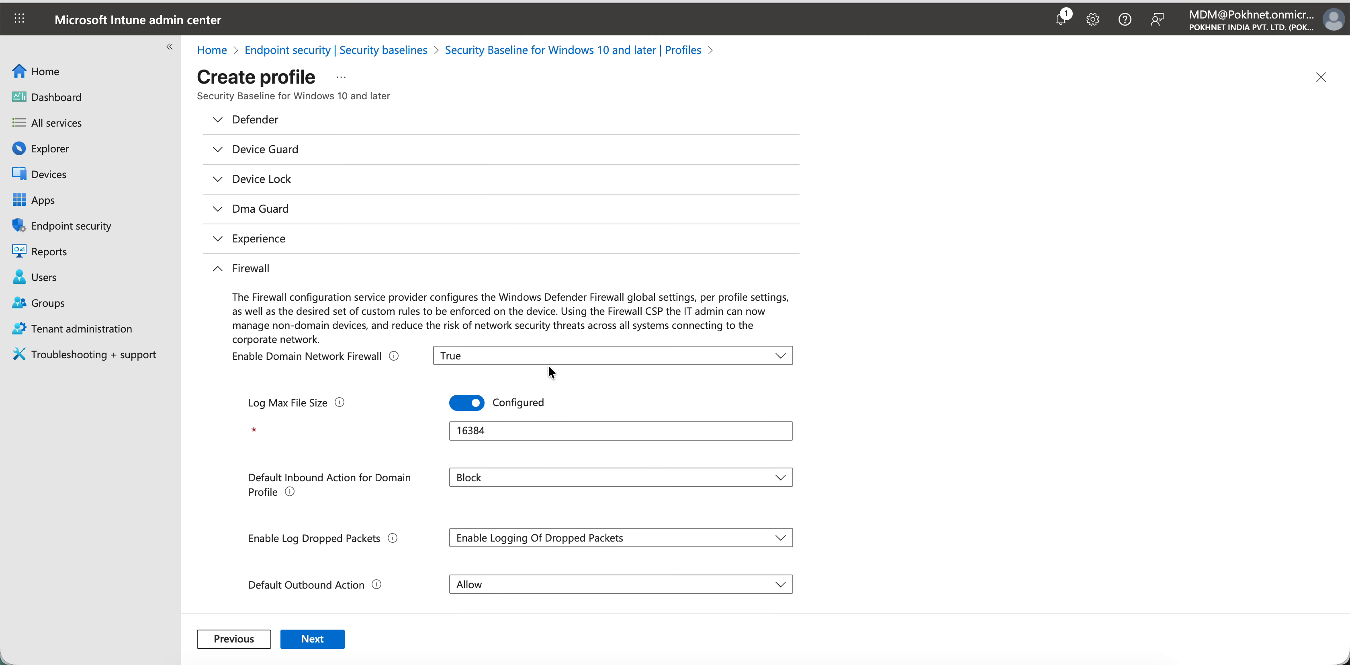
pyautogui.click(585, 363)
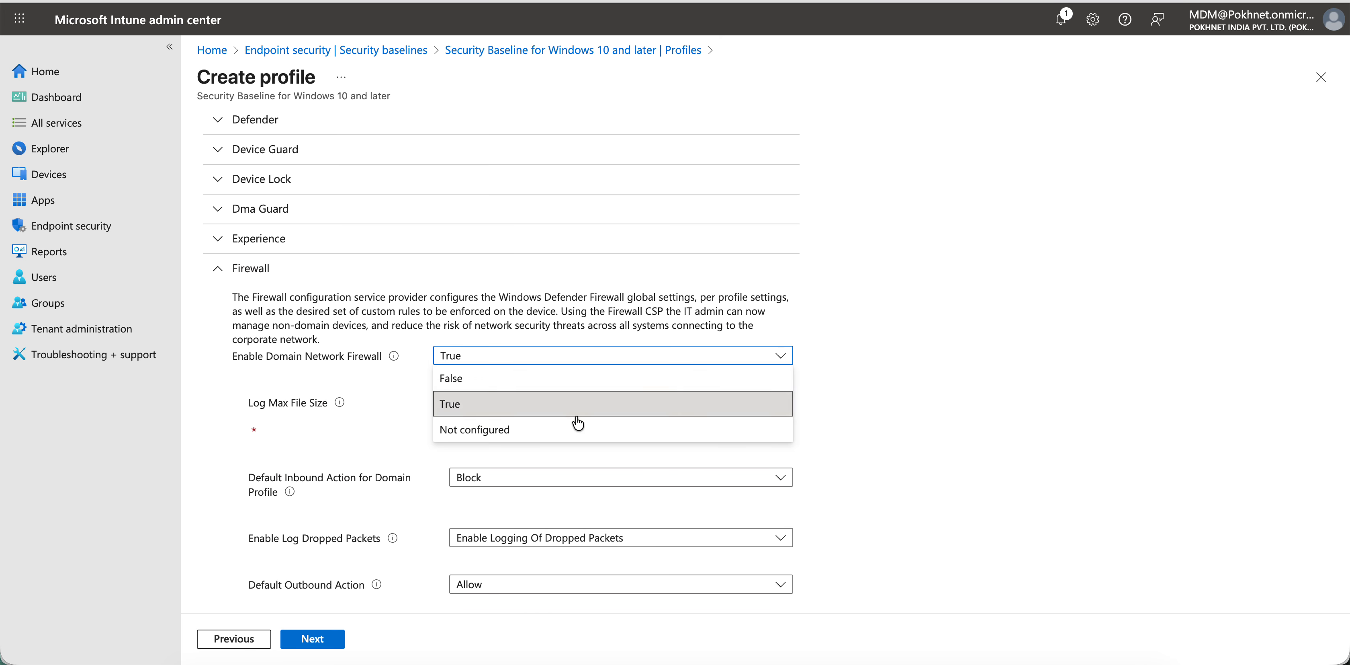
pyautogui.click(1096, 422)
pyautogui.scroll(-15, 564, 488)
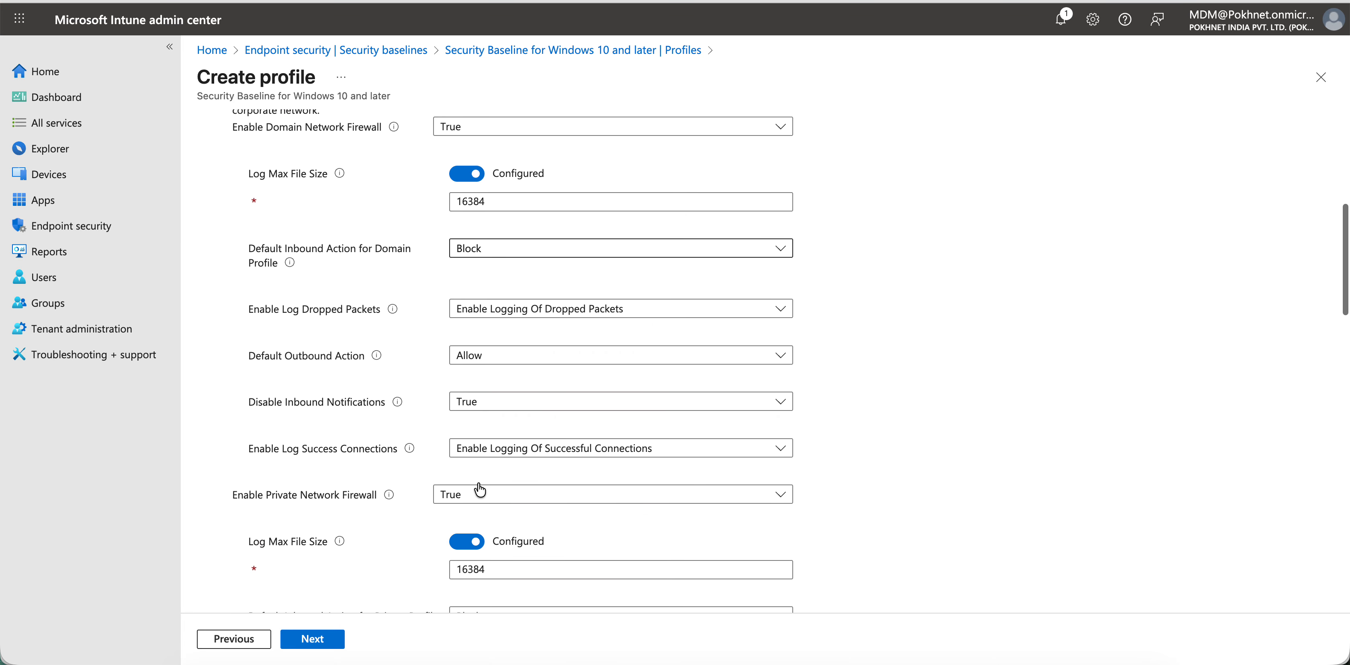
pyautogui.scroll(-15, 478, 487)
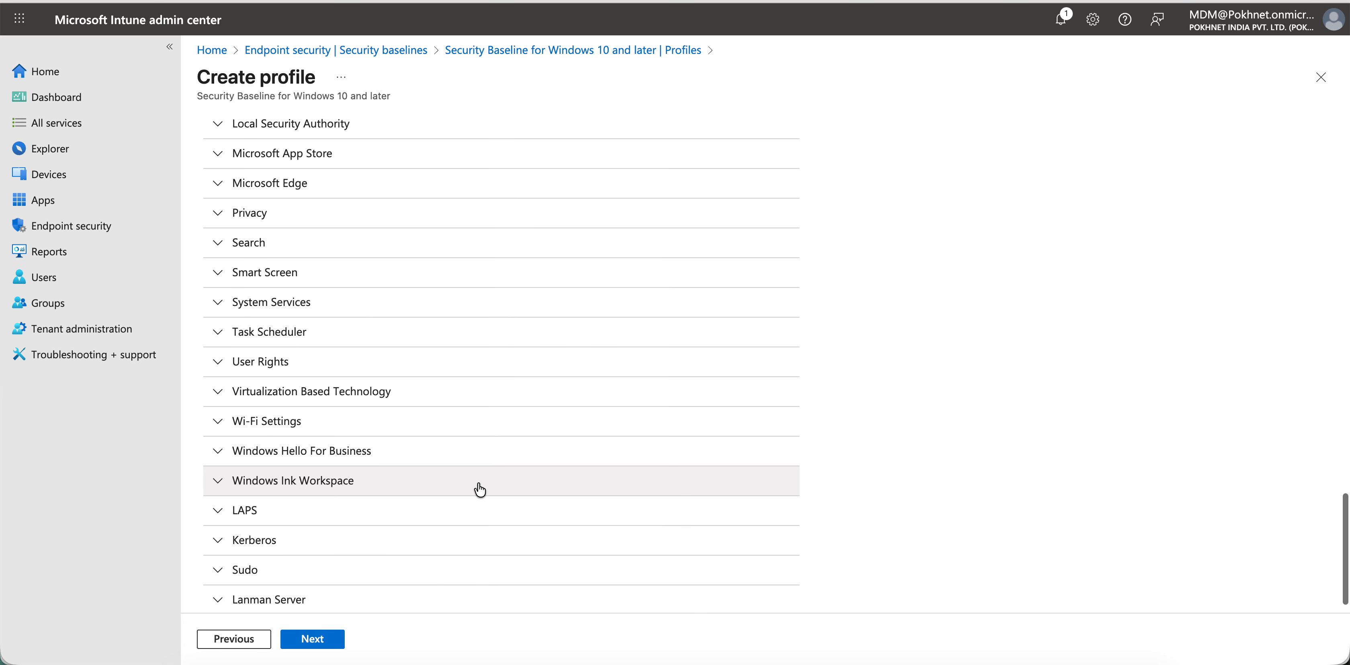
# Step: Examine the baseline's Microsoft Edge, Microsoft App Store and User Rights settings without changing them
pyautogui.click(351, 194)
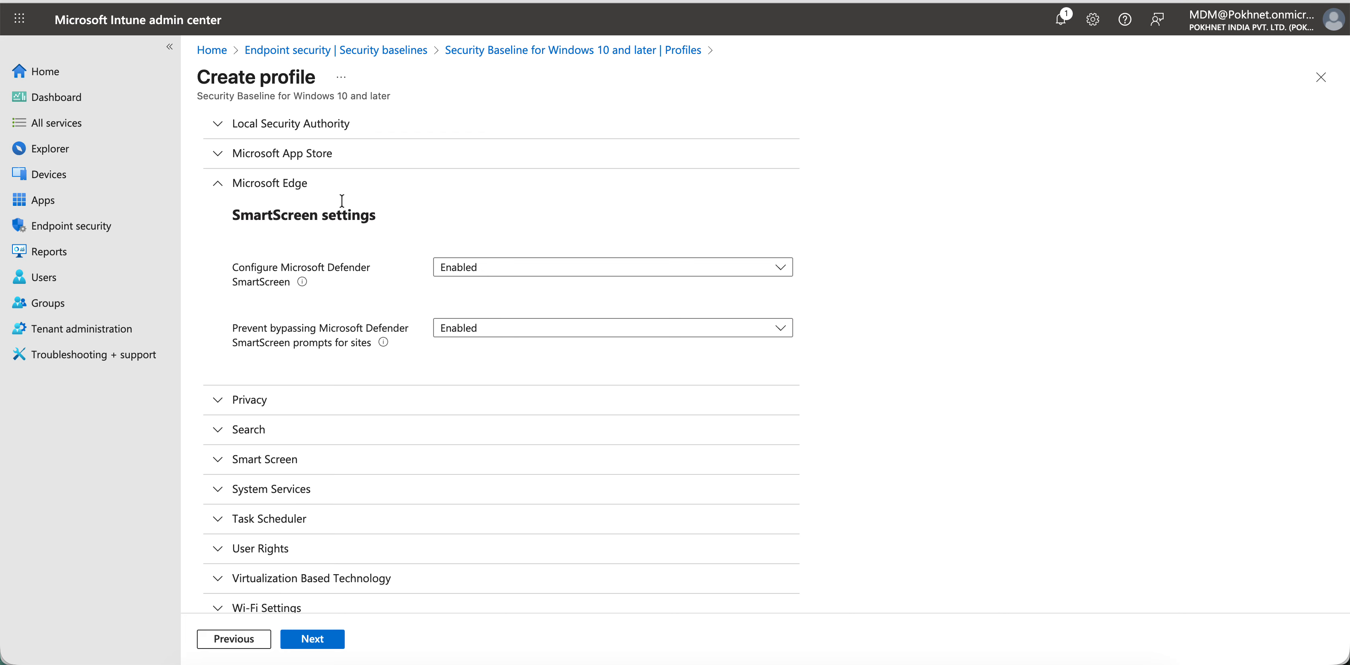
pyautogui.click(349, 153)
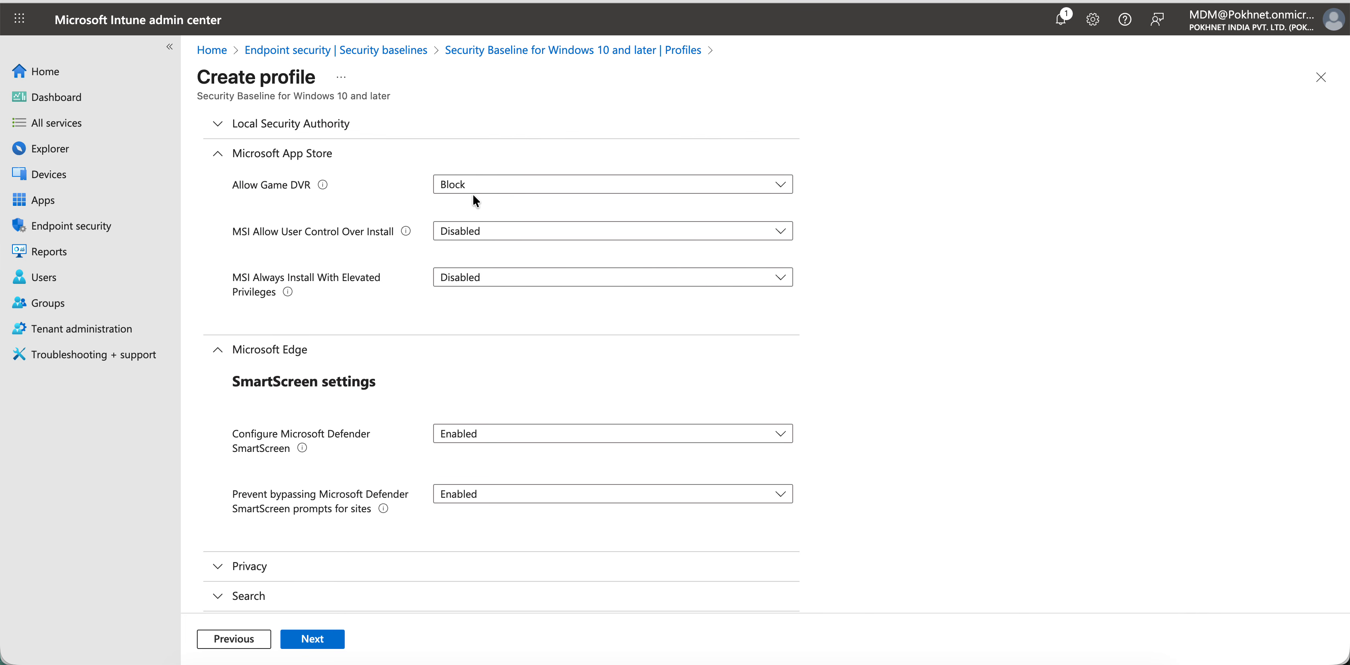
pyautogui.click(493, 182)
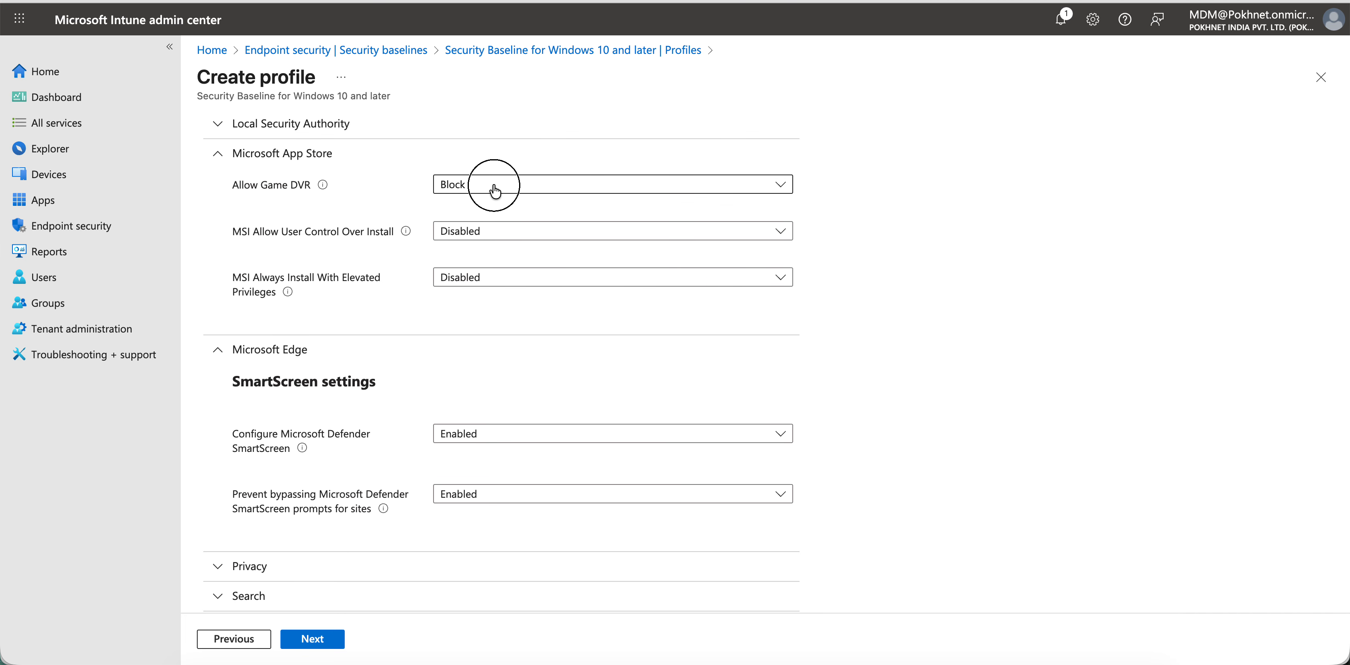
pyautogui.click(506, 197)
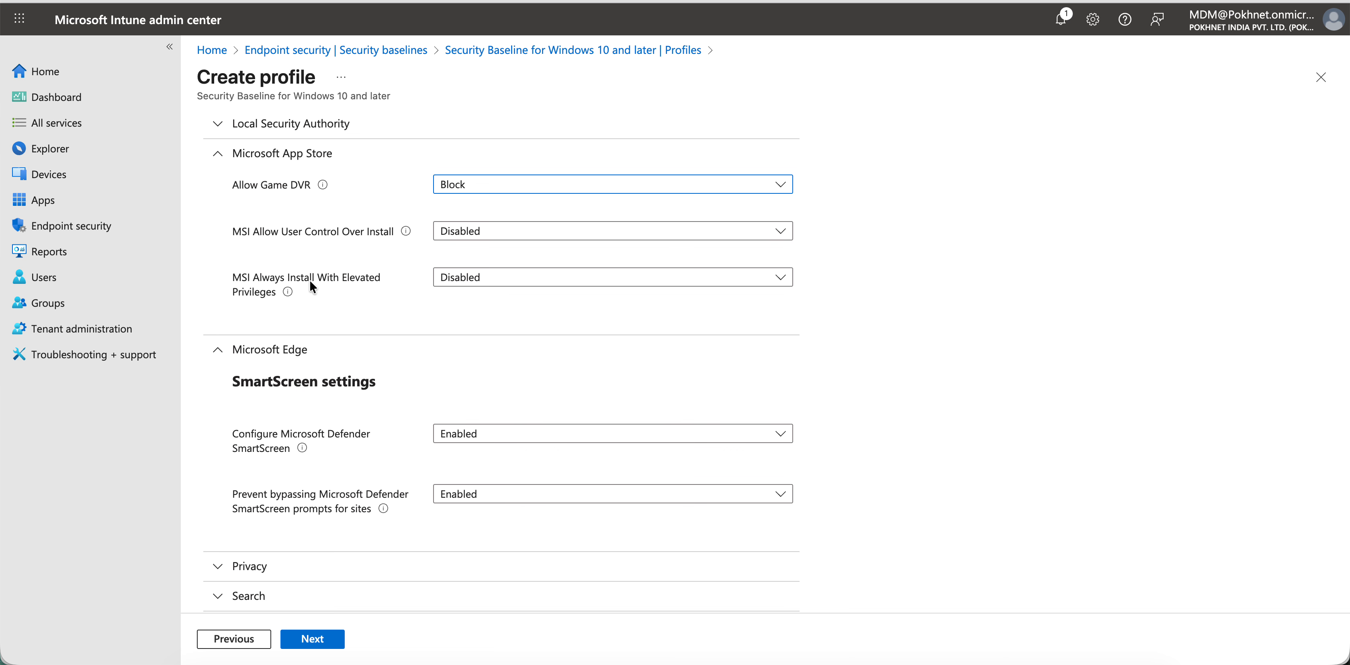
pyautogui.scroll(-10, 598, 318)
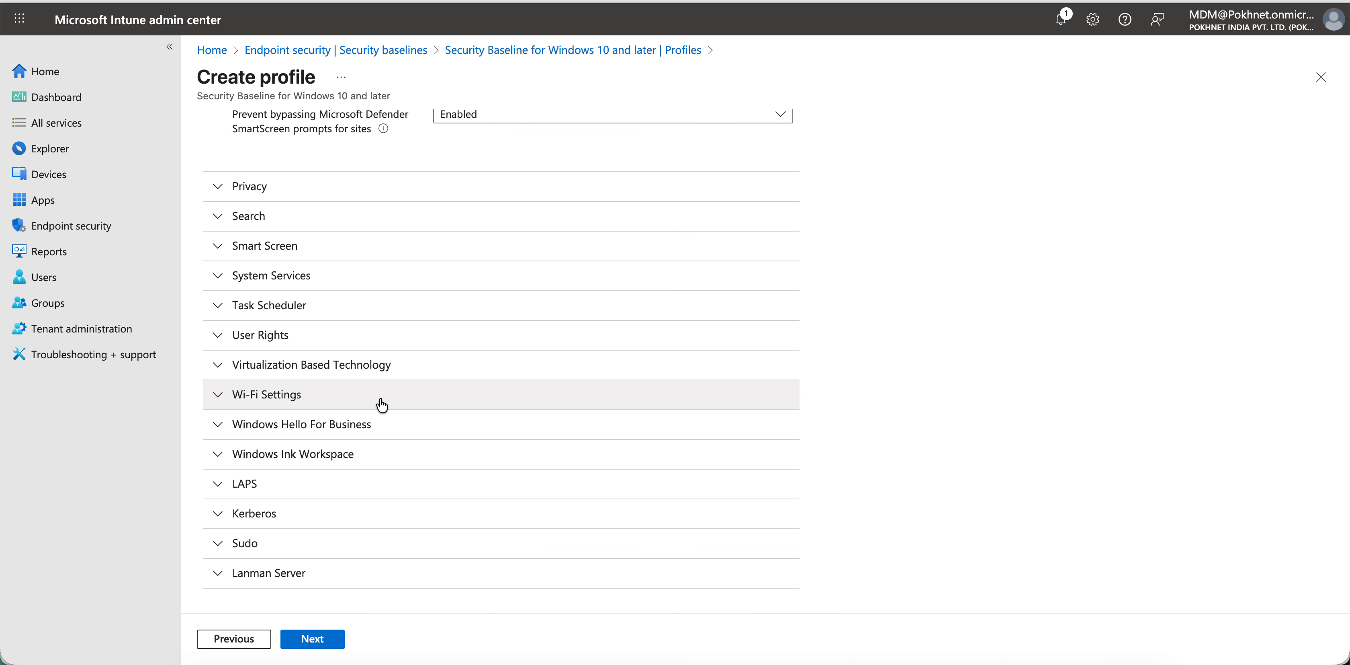
pyautogui.click(381, 346)
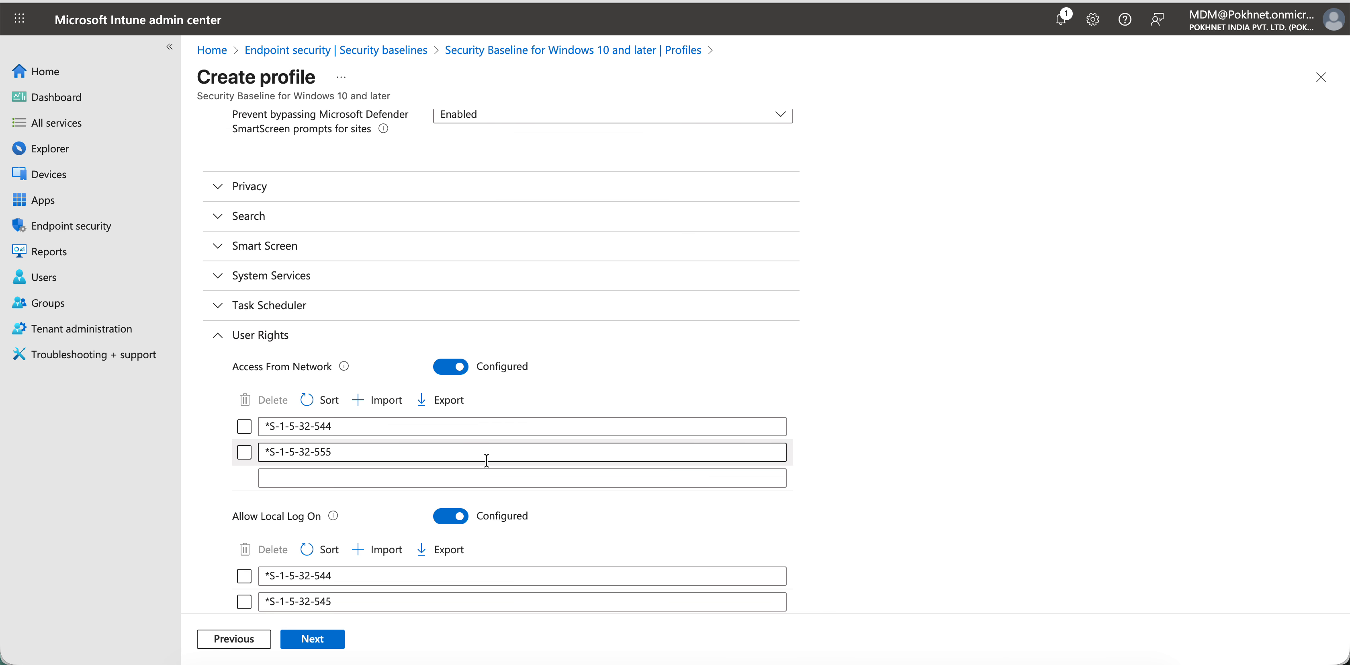
# Step: Assign the profile to all devices with the Default scope tag and create it
pyautogui.click(336, 637)
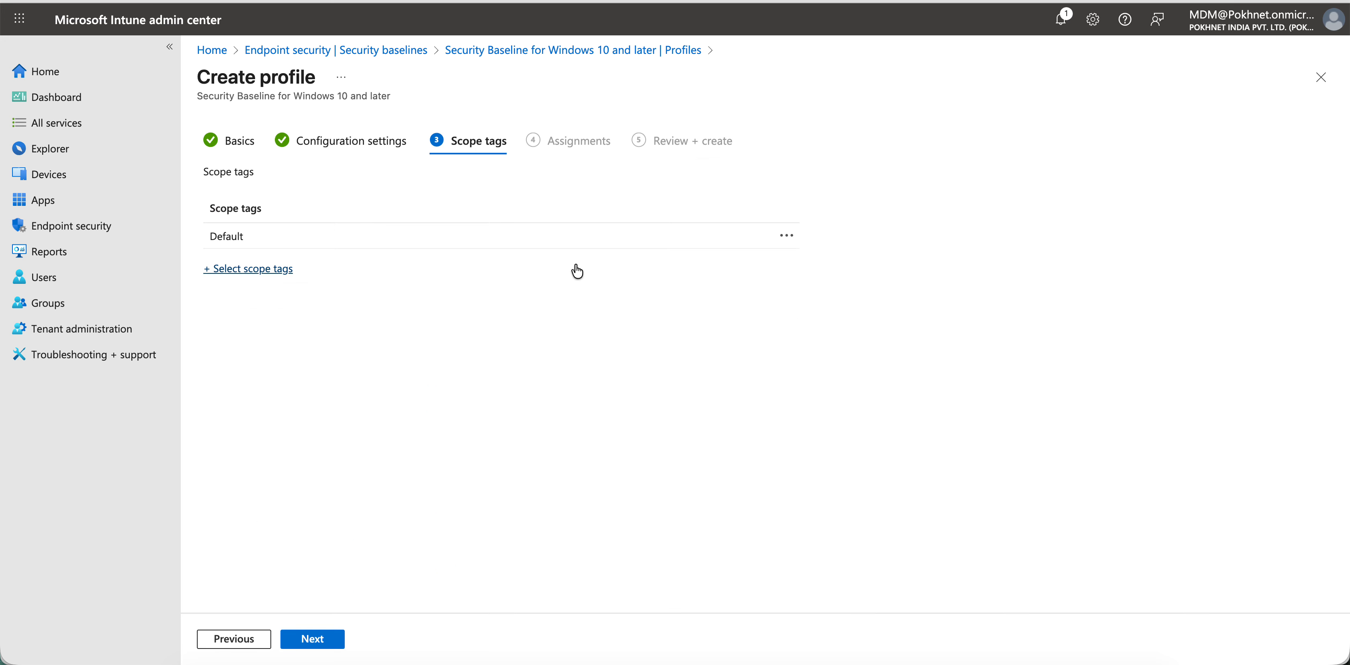
pyautogui.click(313, 637)
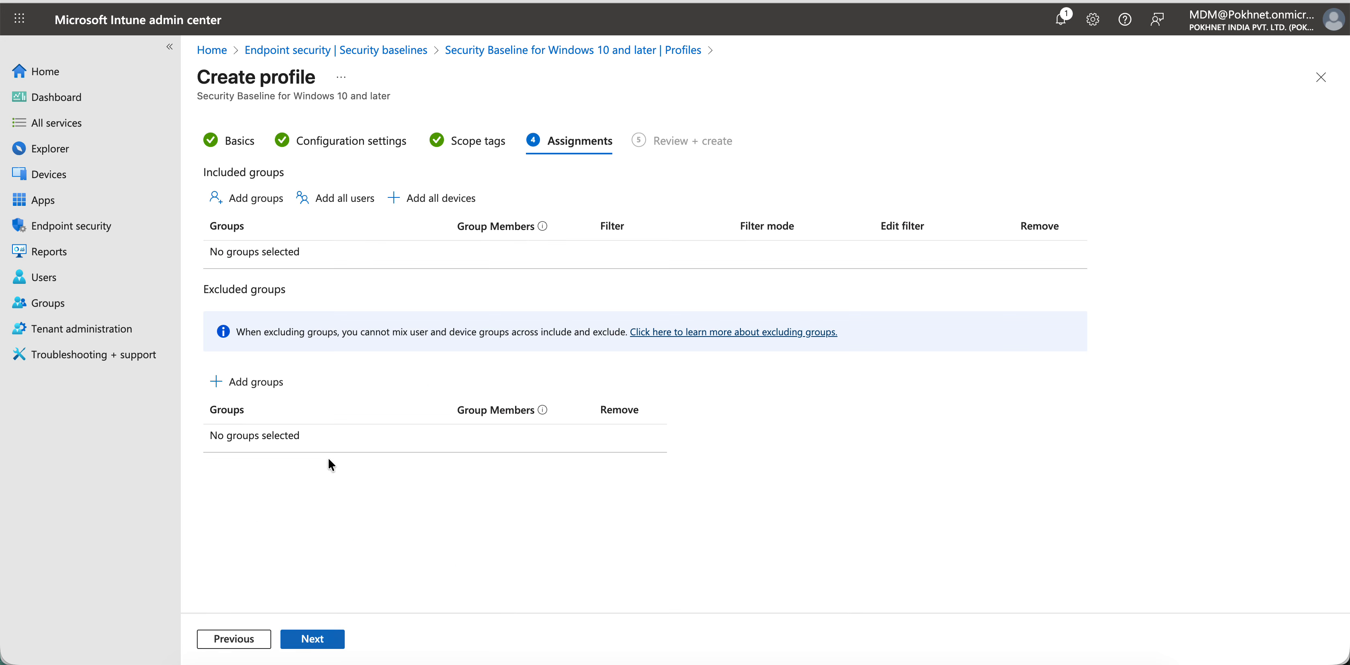
pyautogui.click(430, 205)
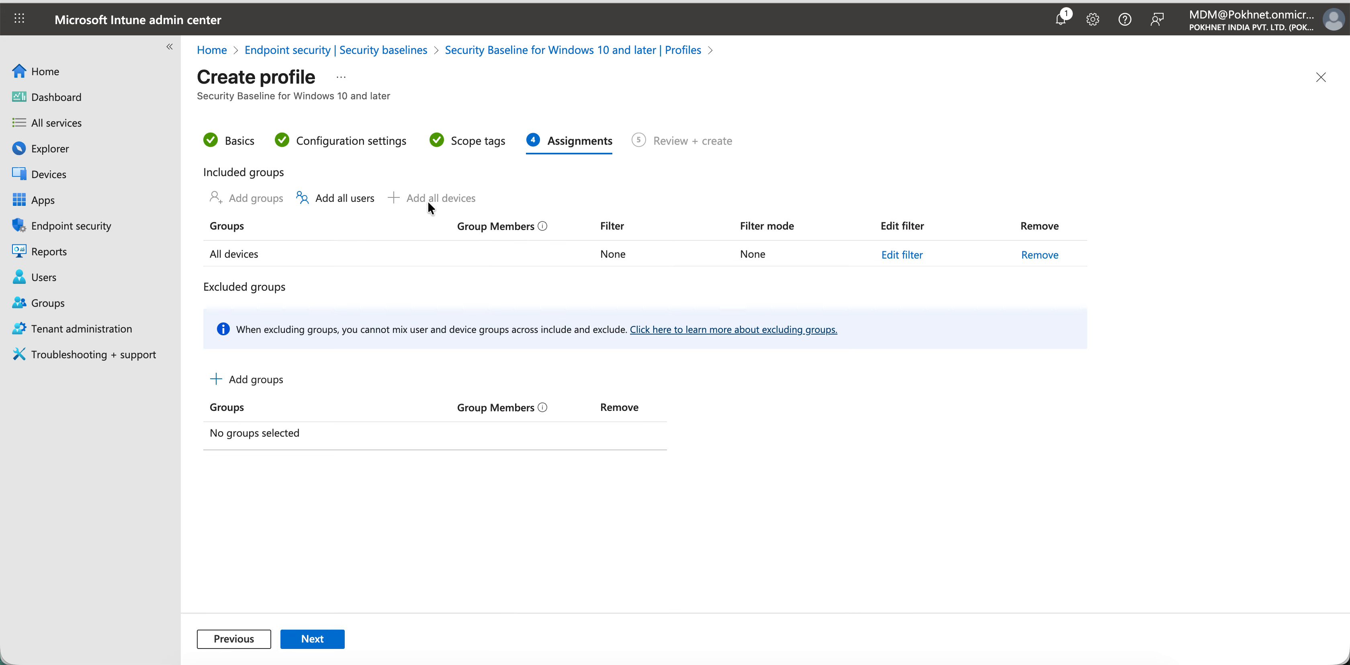
pyautogui.click(337, 640)
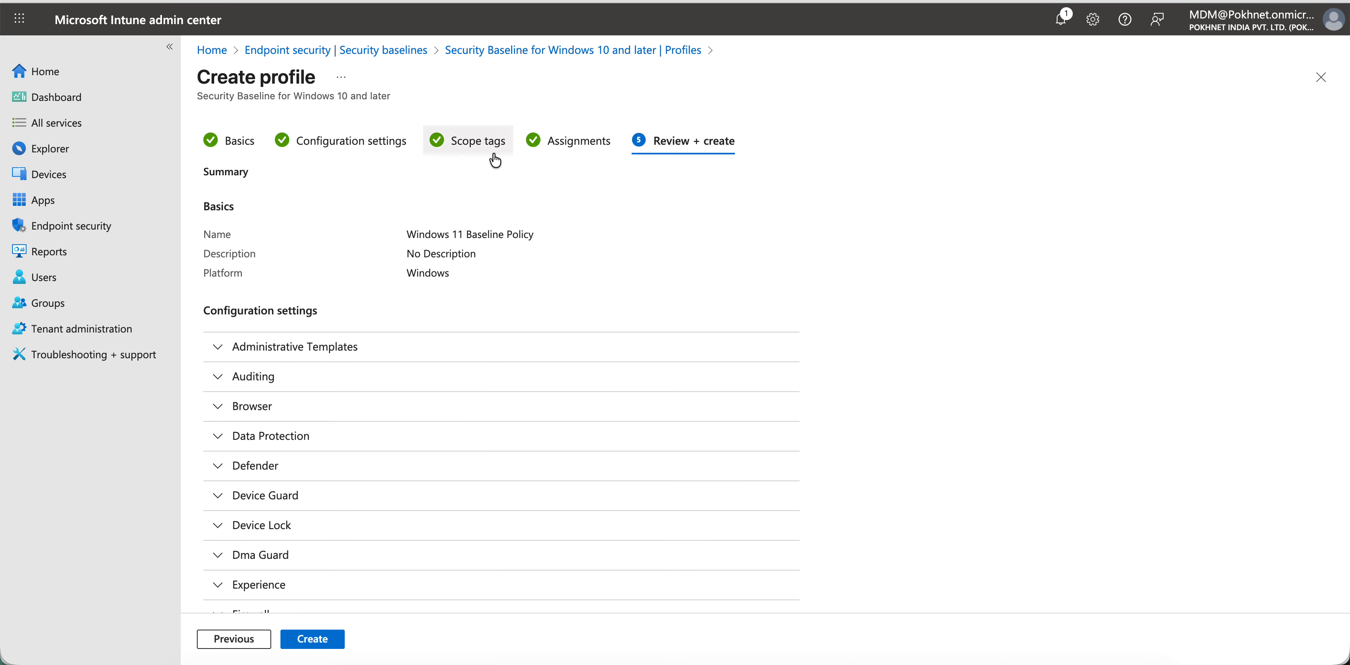
pyautogui.click(314, 638)
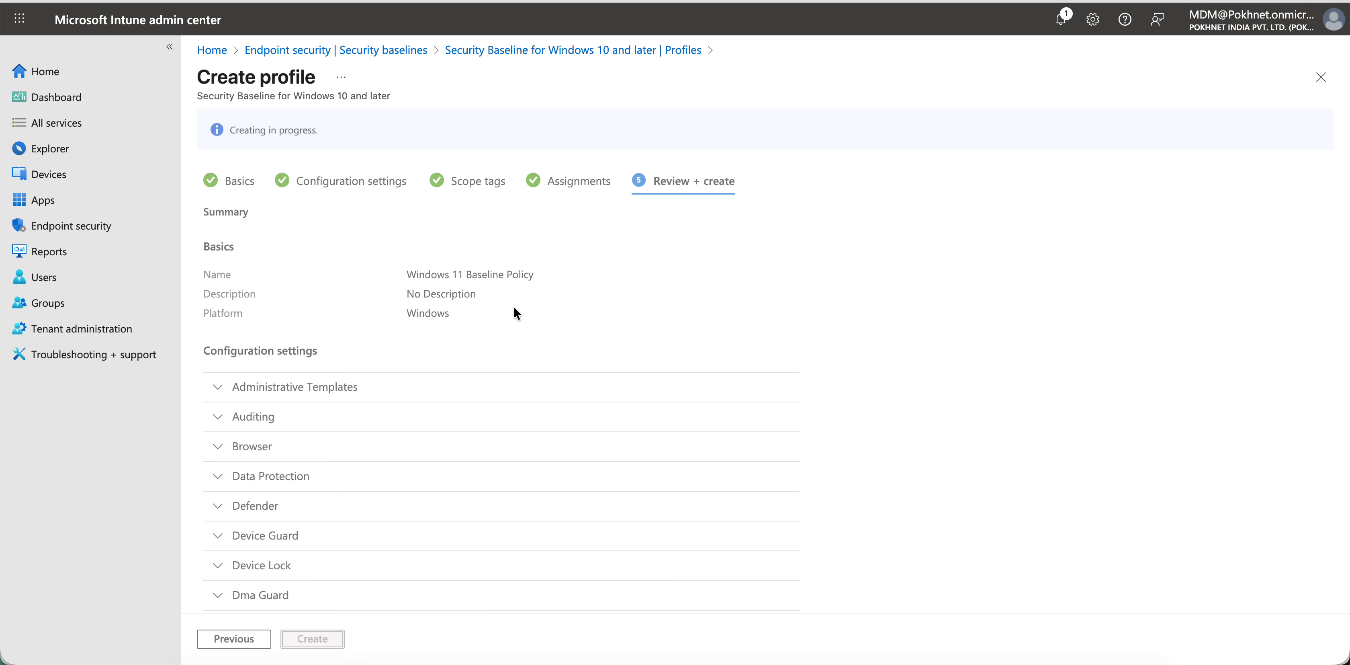
# Step: Check the current baseline version of Windows 11 Baseline Policy in the baseline's profiles list
pyautogui.click(571, 51)
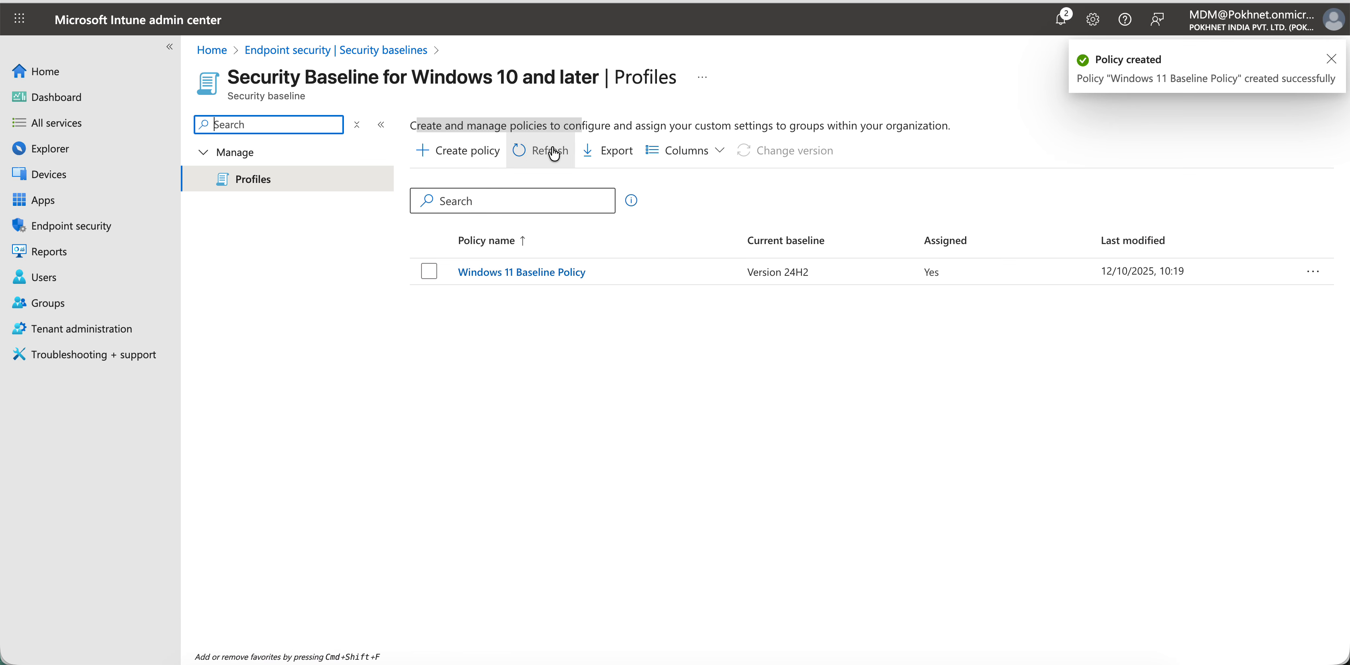
pyautogui.click(742, 271)
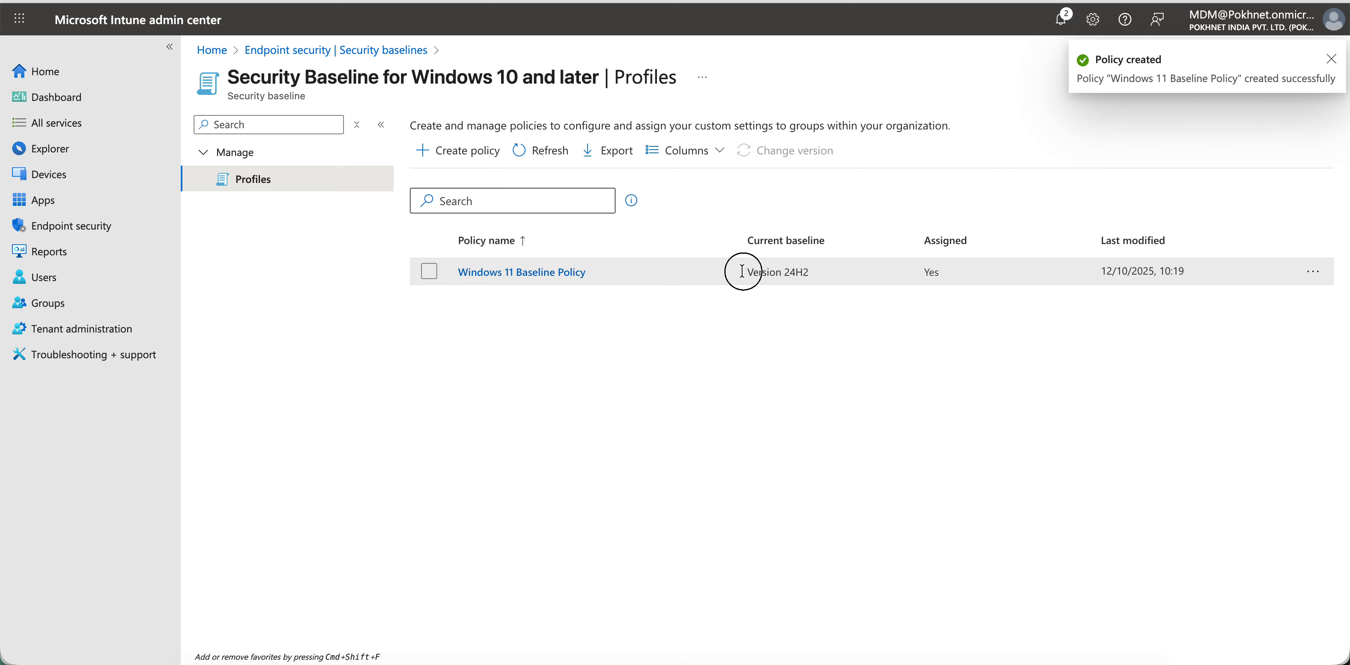
pyautogui.moveTo(742, 270); pyautogui.dragTo(851, 271)
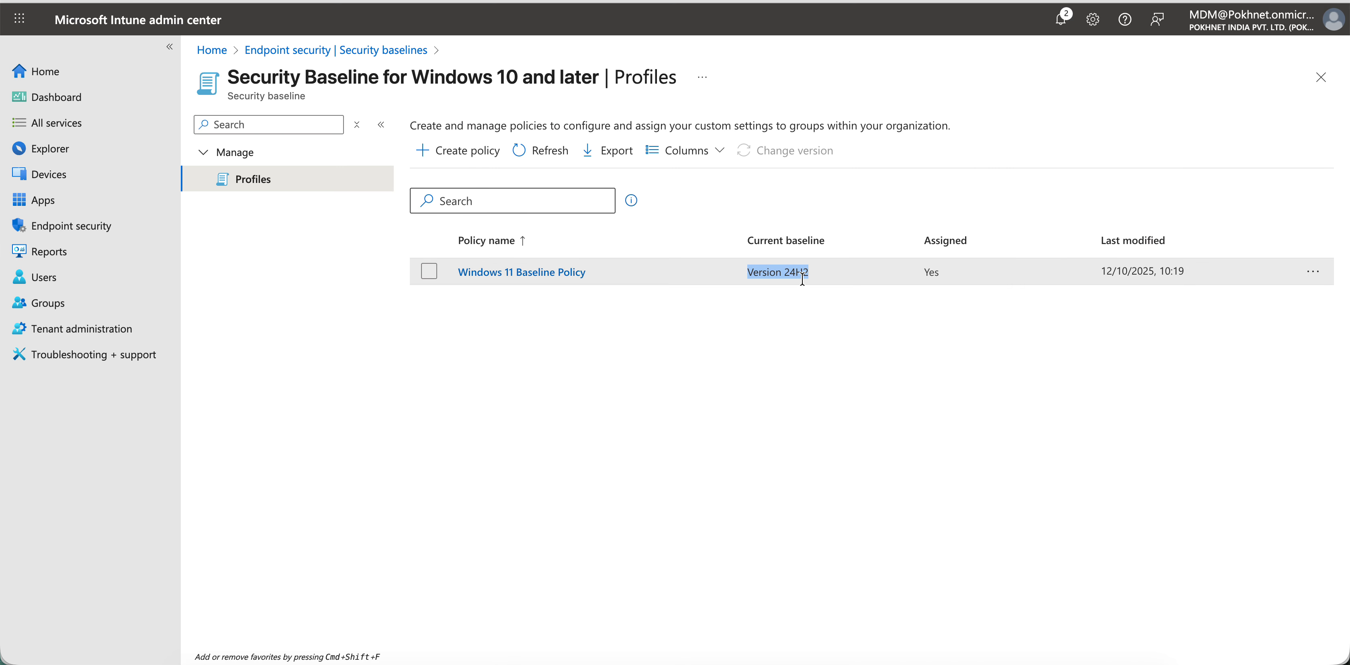
# Step: Open Windows 11 Baseline Policy and review its properties, including the configured Microsoft App Store and LAPS settings
pyautogui.click(552, 273)
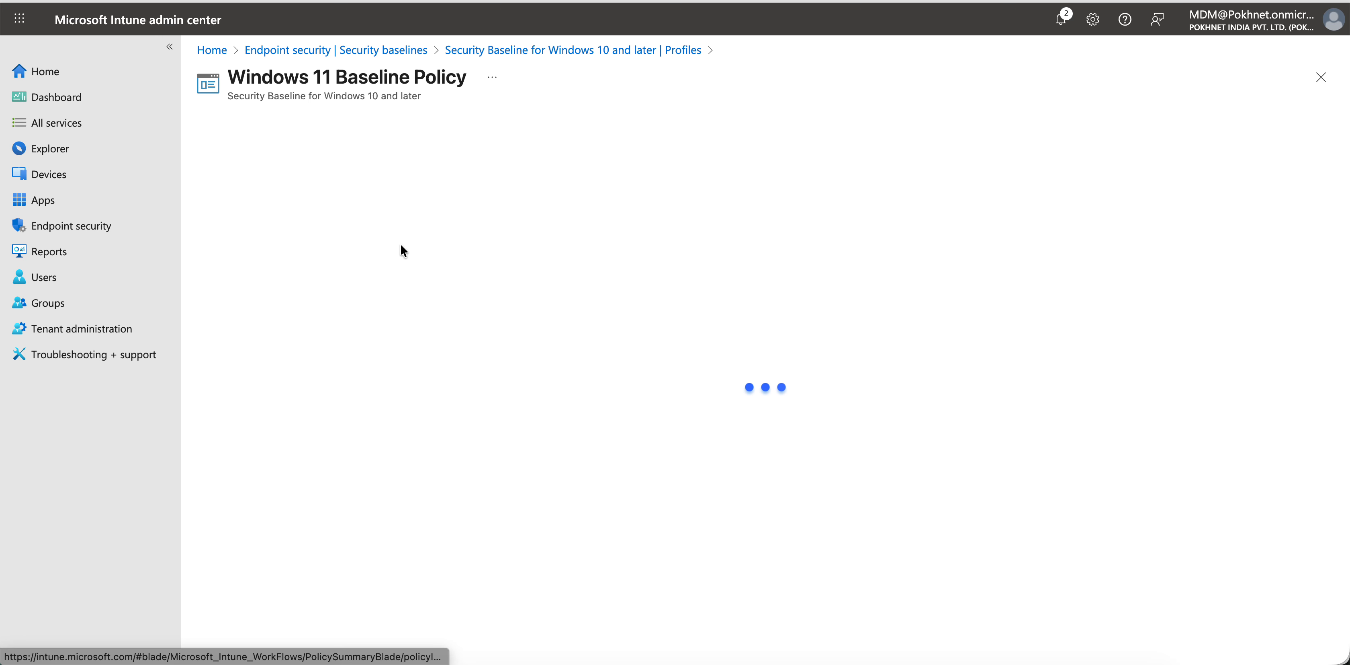
pyautogui.scroll(-3, 503, 382)
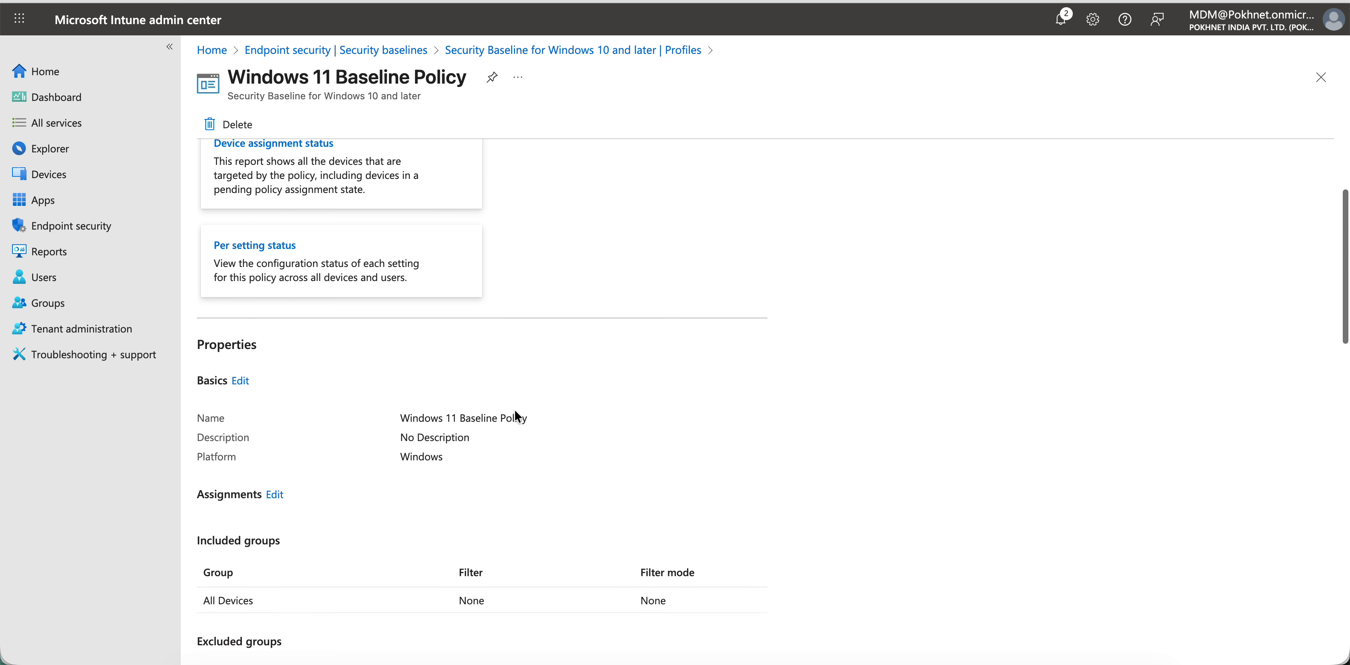
pyautogui.scroll(-15, 515, 411)
pyautogui.click(346, 341)
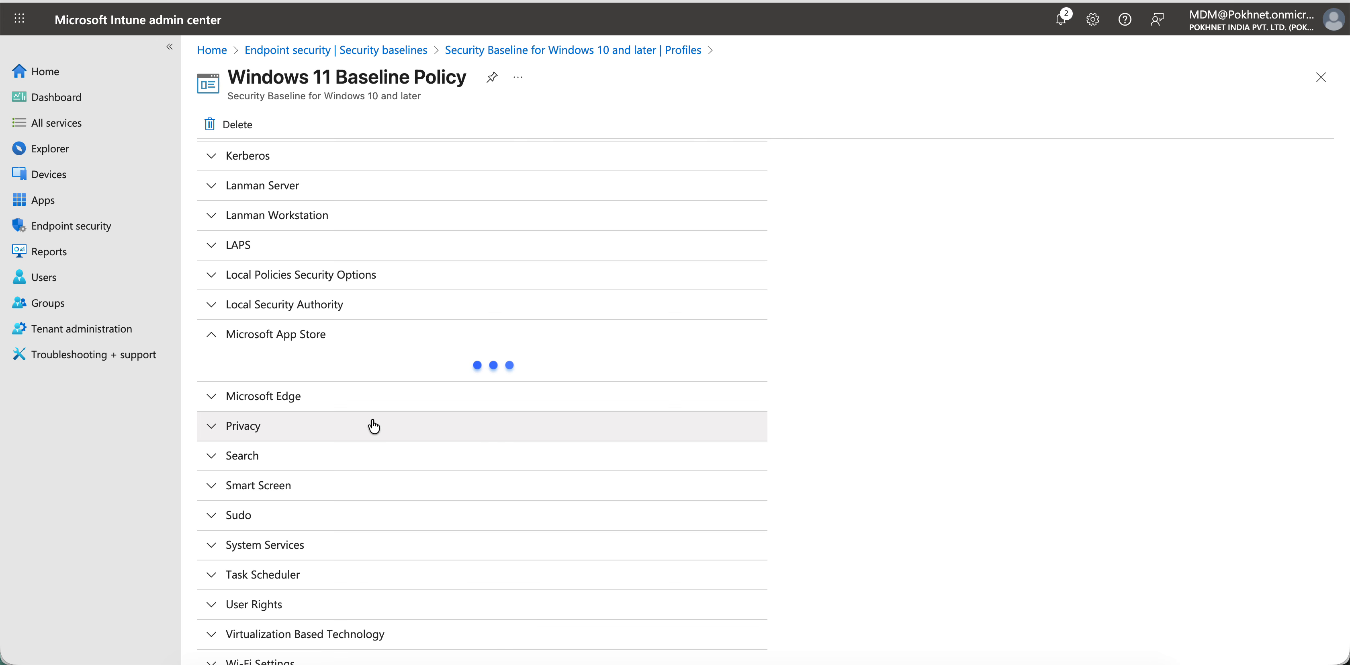
pyautogui.click(367, 249)
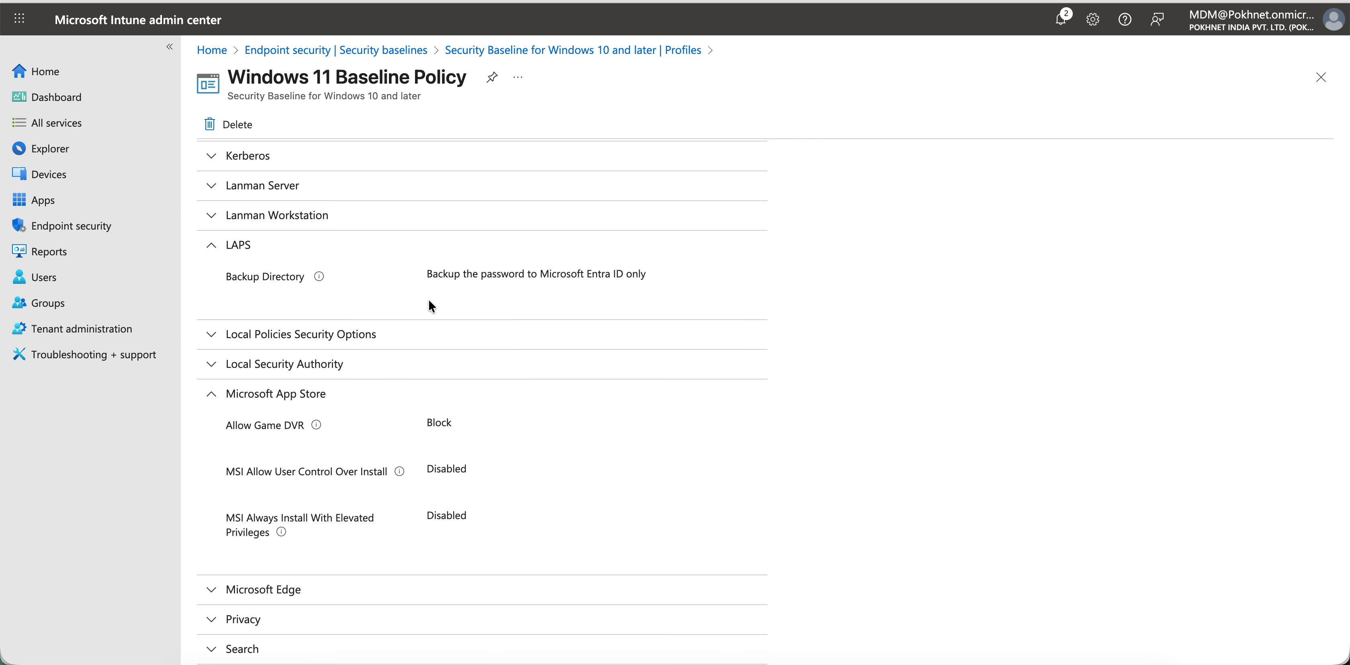
pyautogui.moveTo(419, 273); pyautogui.dragTo(642, 274)
pyautogui.scroll(15, 642, 274)
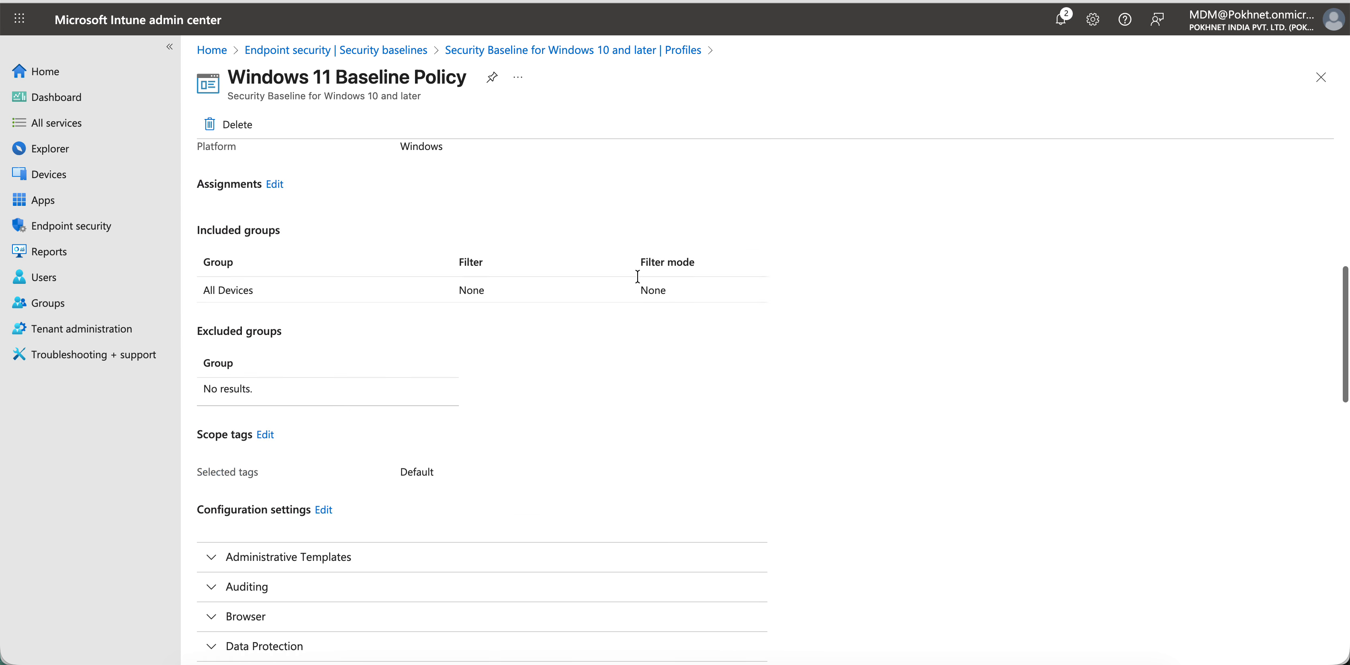
# Step: Check the existing profiles under the Security Baseline for Microsoft Edge and the Security Baseline for Windows 10 and later
pyautogui.click(519, 50)
pyautogui.click(747, 397)
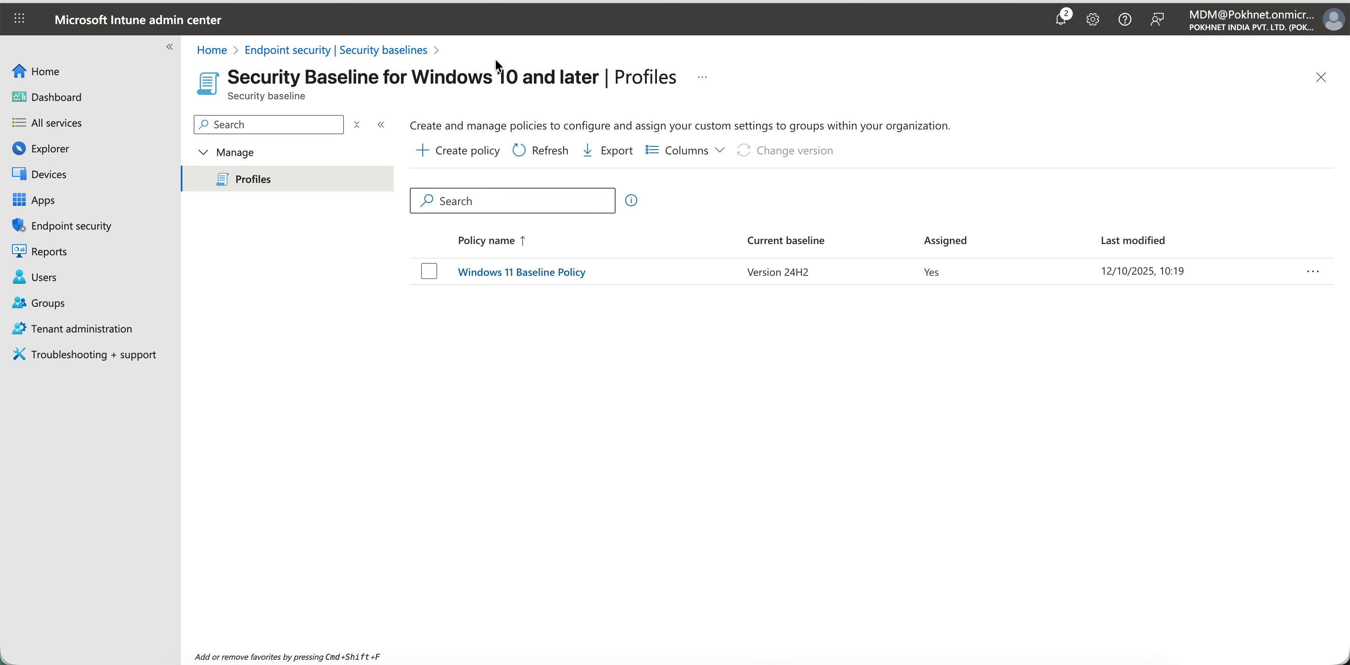
pyautogui.click(394, 48)
pyautogui.click(456, 164)
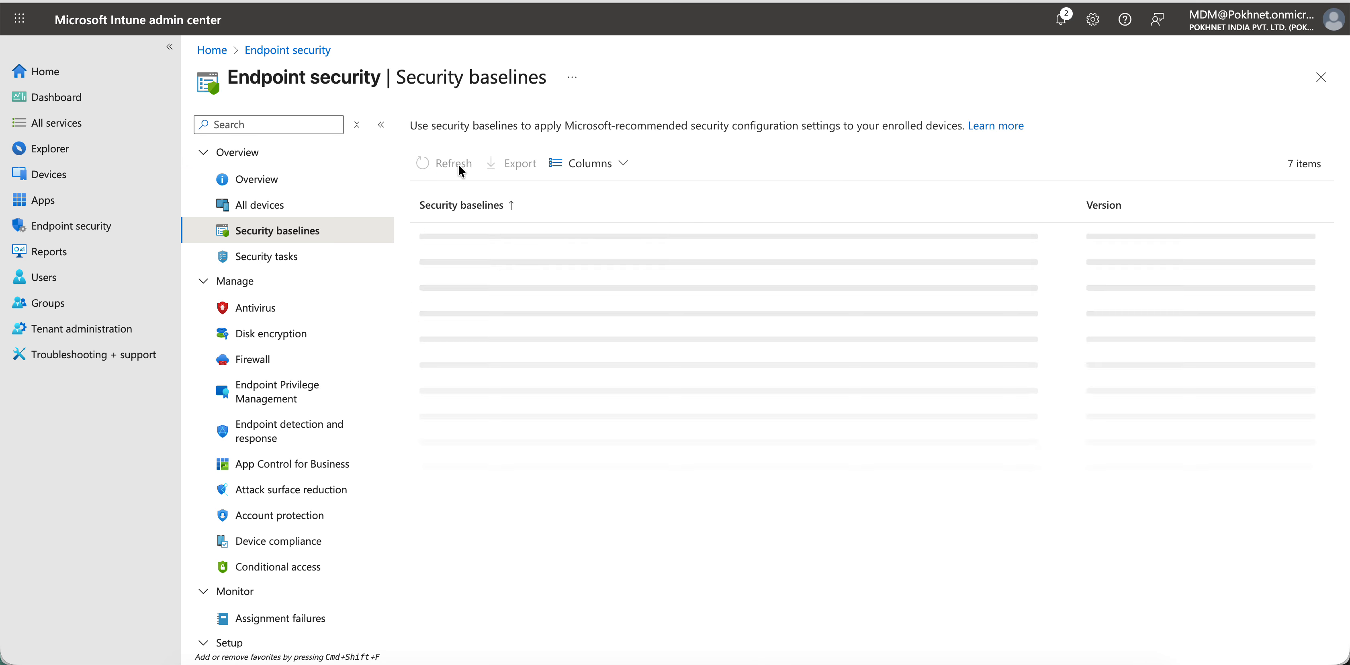
pyautogui.click(589, 317)
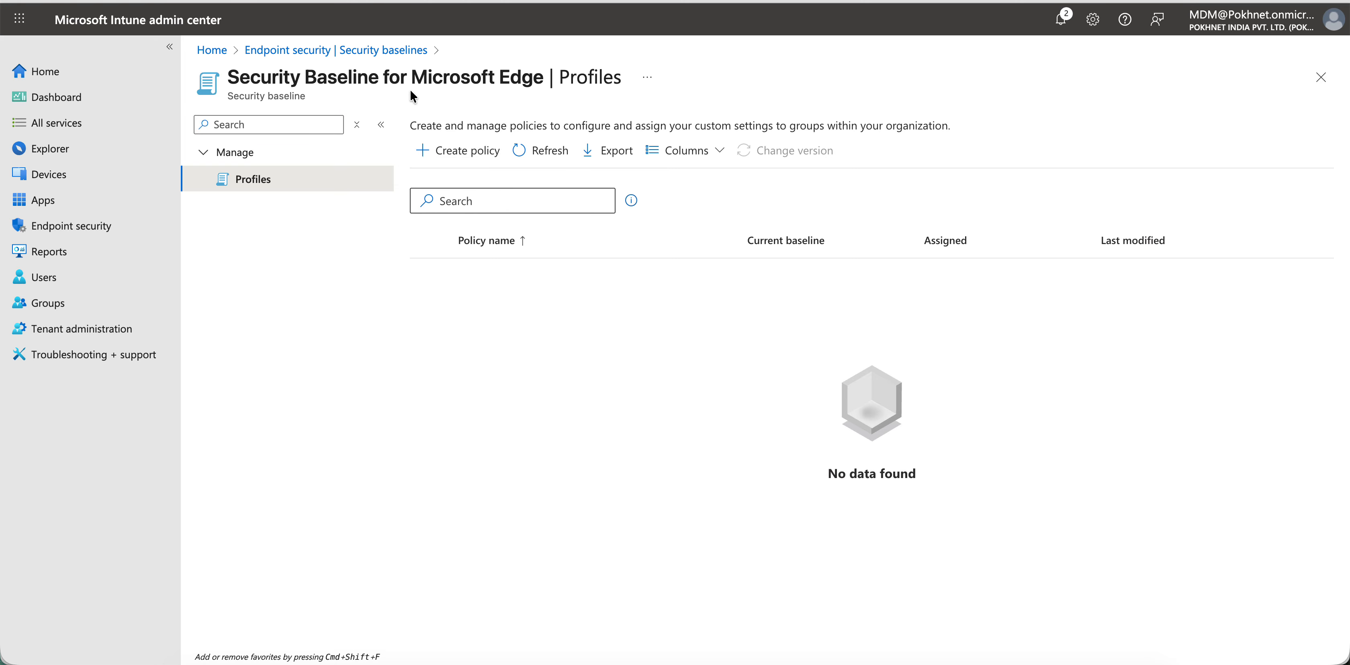
pyautogui.click(391, 50)
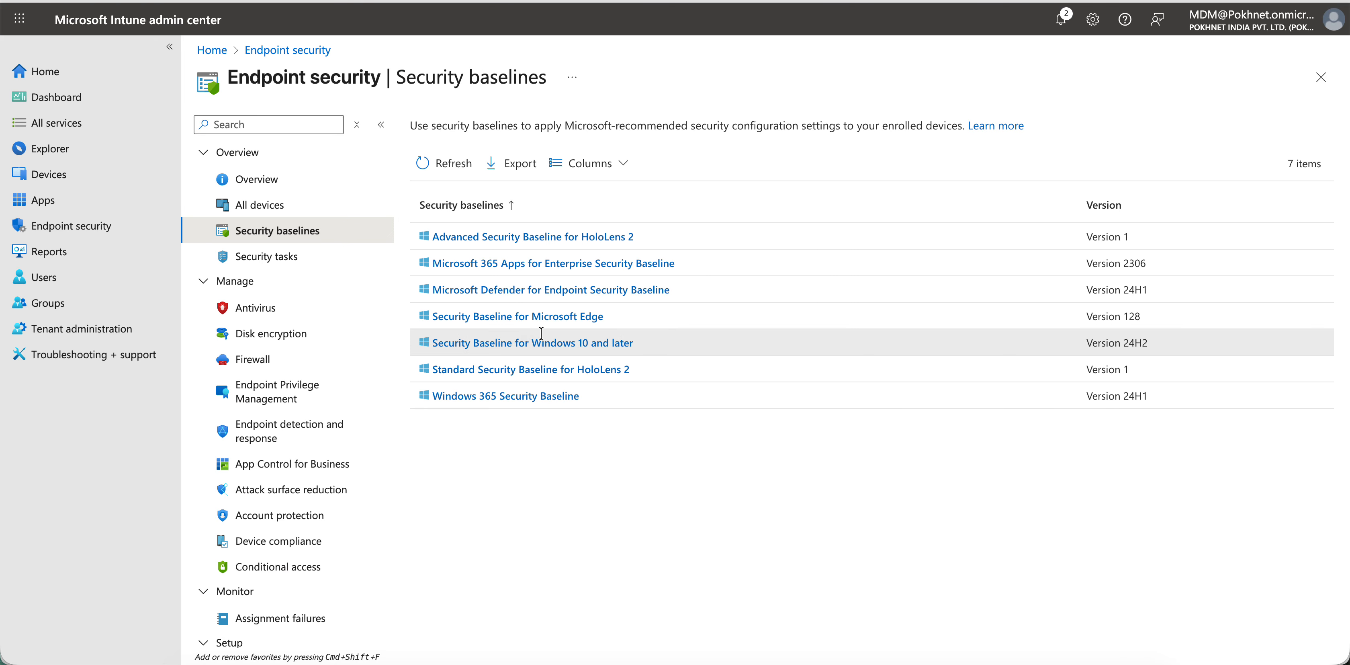
pyautogui.click(477, 317)
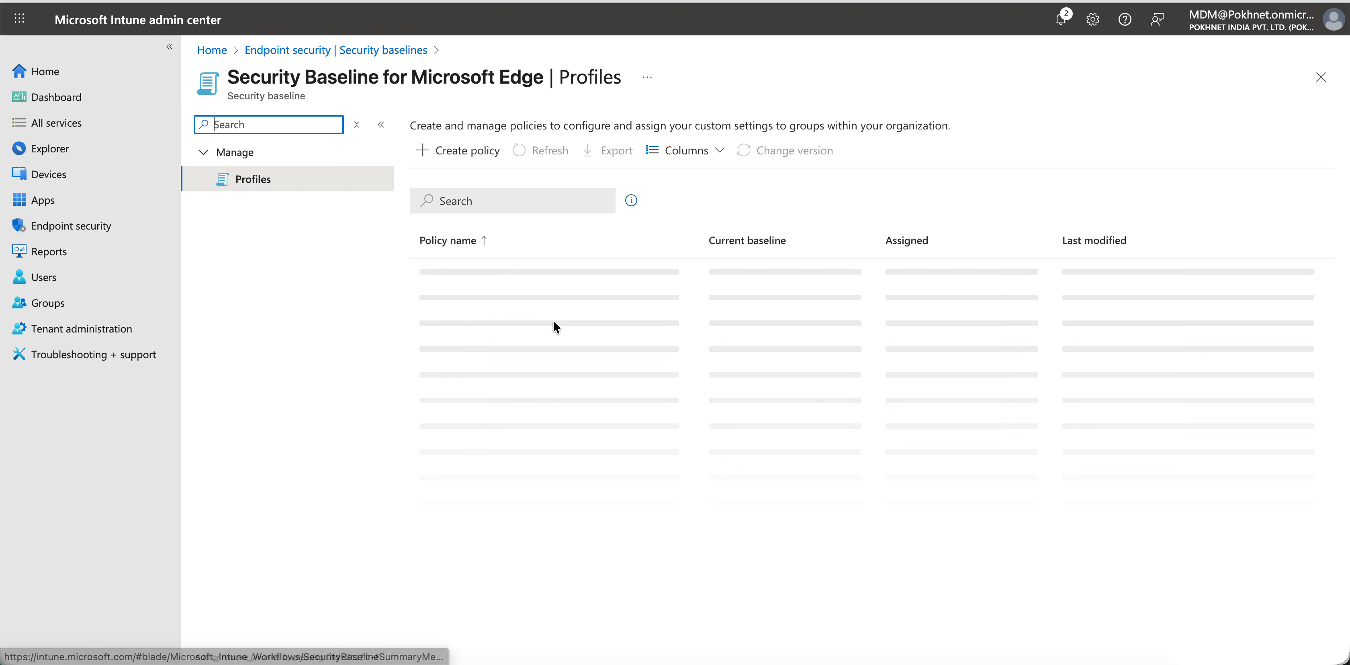
pyautogui.click(370, 50)
pyautogui.click(557, 341)
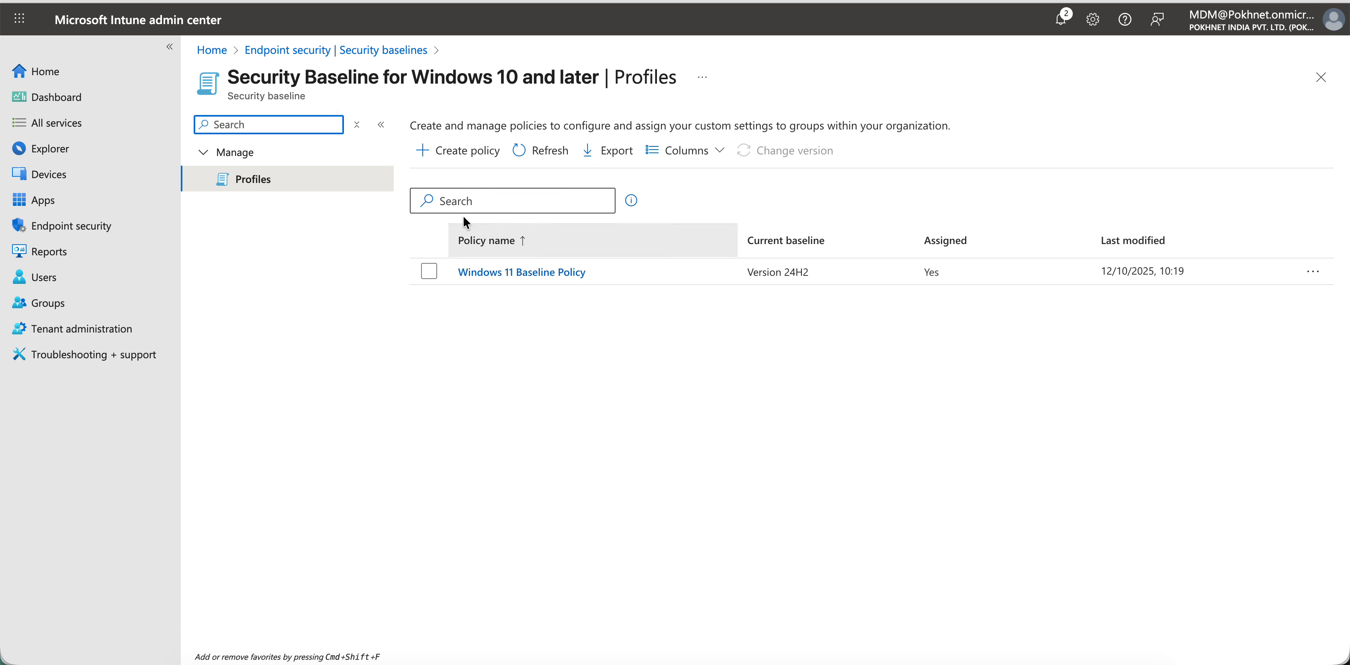
pyautogui.click(391, 50)
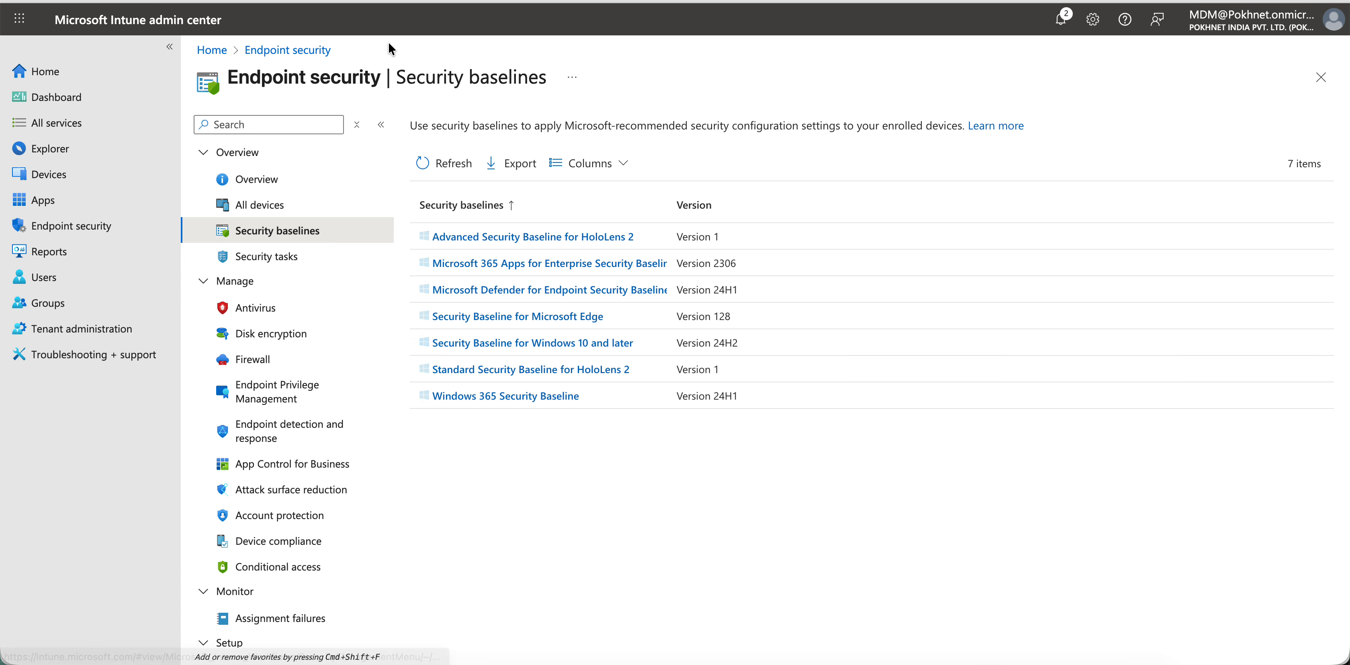
# Step: Start a new profile from the Security Baseline for Microsoft Edge and name it Edge Baseline Policy
pyautogui.click(544, 316)
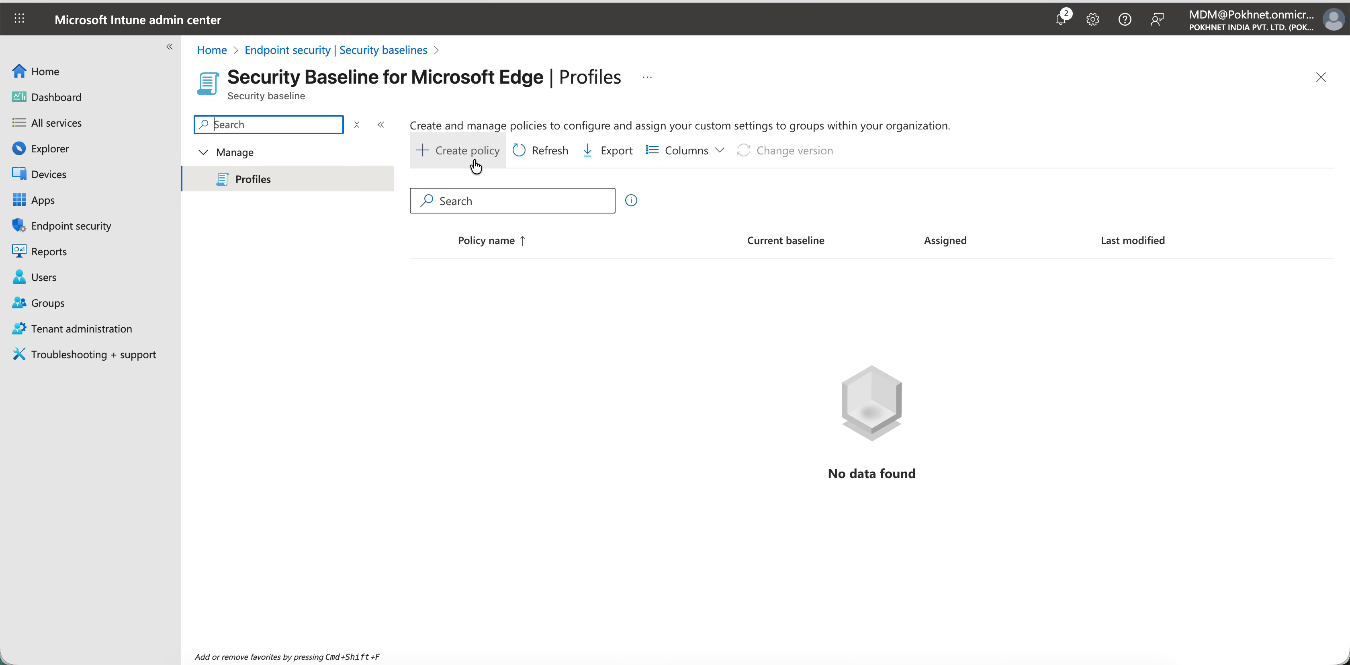
pyautogui.click(475, 164)
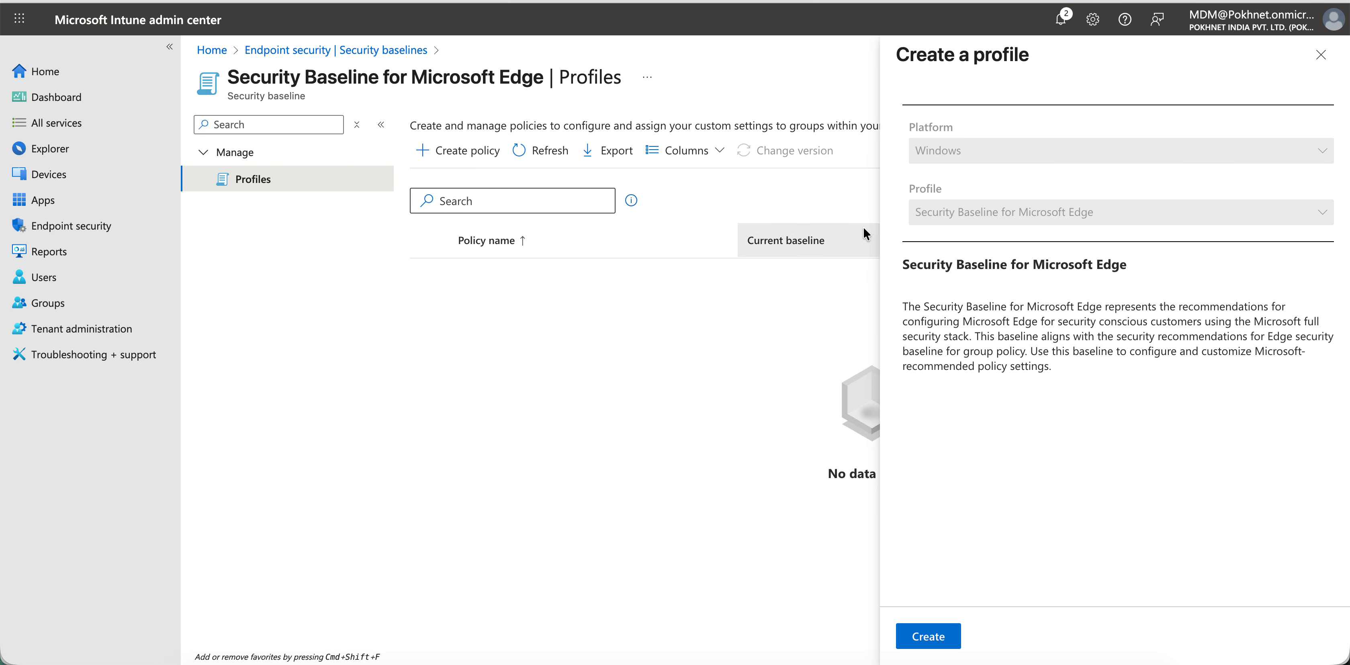
pyautogui.click(943, 635)
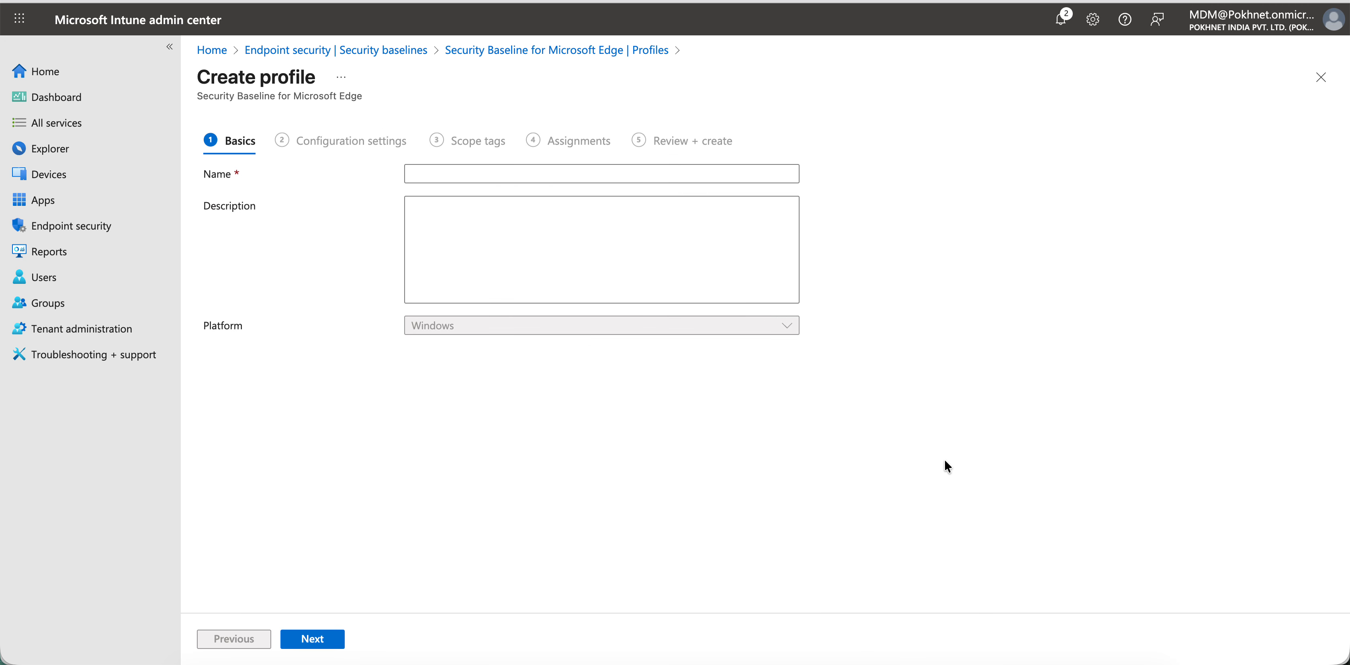
pyautogui.click(577, 176)
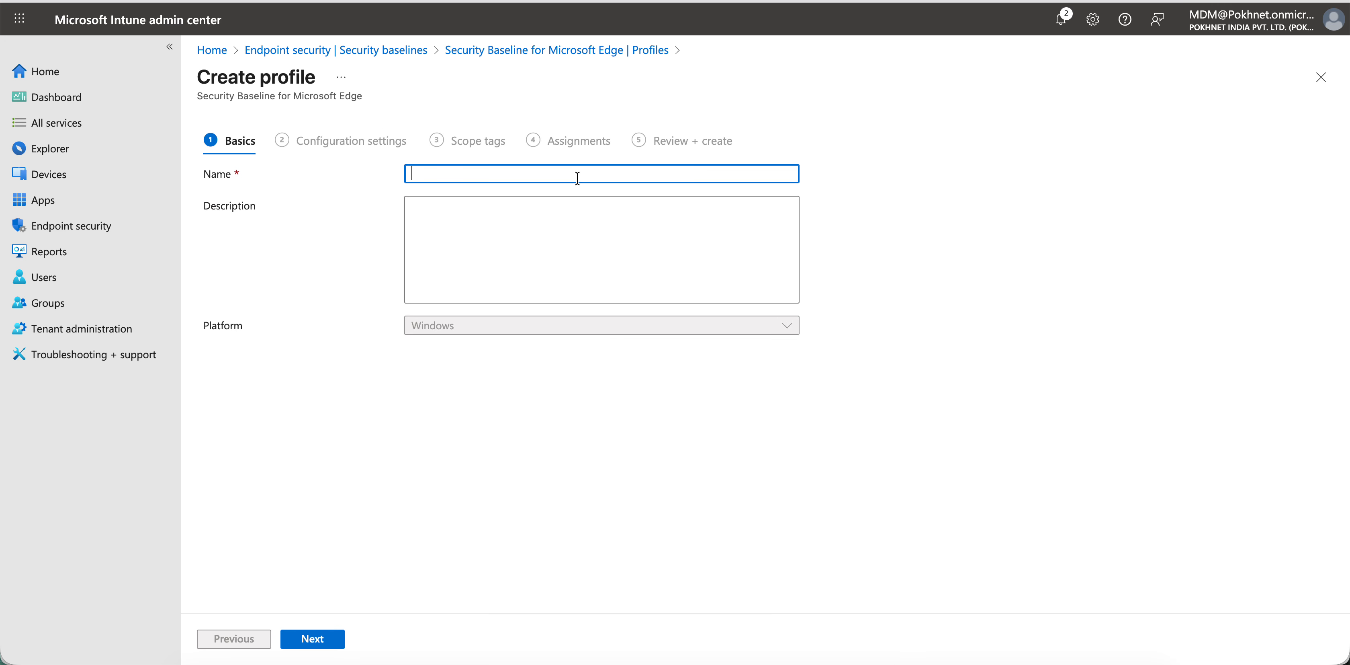
pyautogui.write('M')
pyautogui.press('BackSpace')
pyautogui.write('Edge Baseline Policy')
pyautogui.click(336, 639)
# Step: Look through the new profile's Microsoft Edge configuration settings, from Internet Explorer mode to SmartScreen and Typosquatting Checker
pyautogui.click(279, 182)
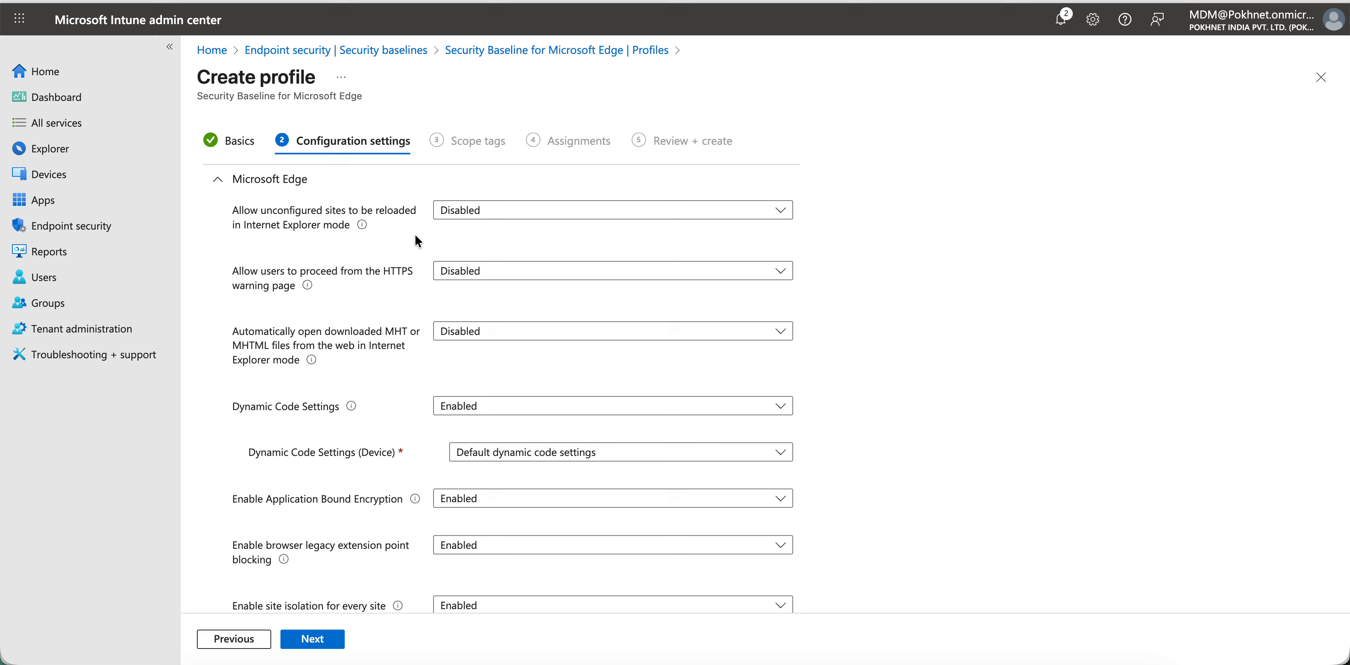
pyautogui.scroll(-15, 703, 300)
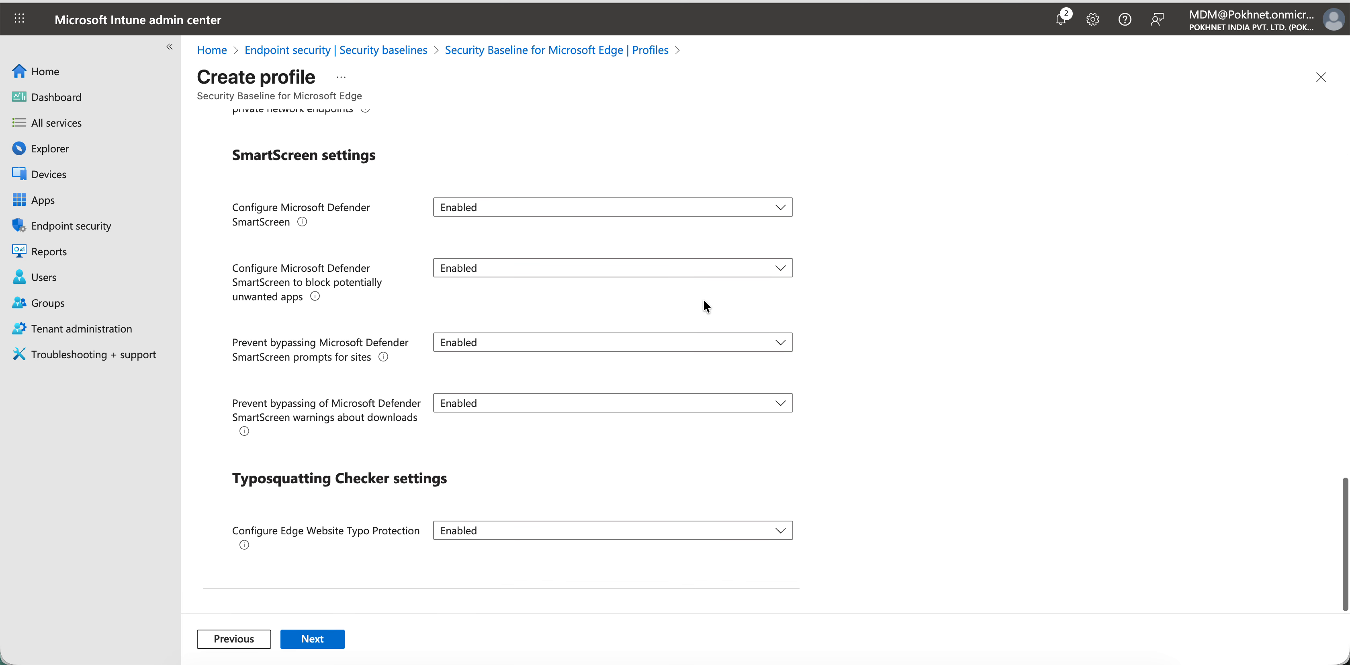
pyautogui.scroll(15, 703, 301)
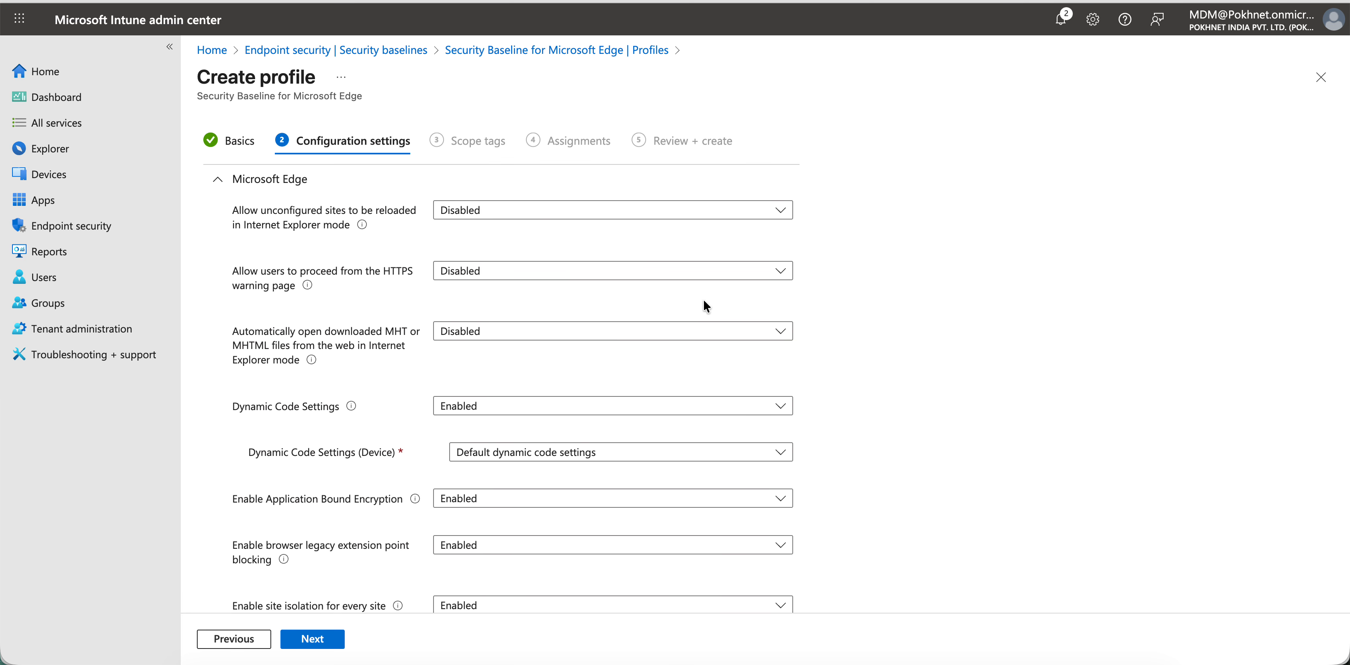
# Step: Keep the baseline settings and Default scope tag, assign the Edge profile to all devices and create it
pyautogui.click(312, 640)
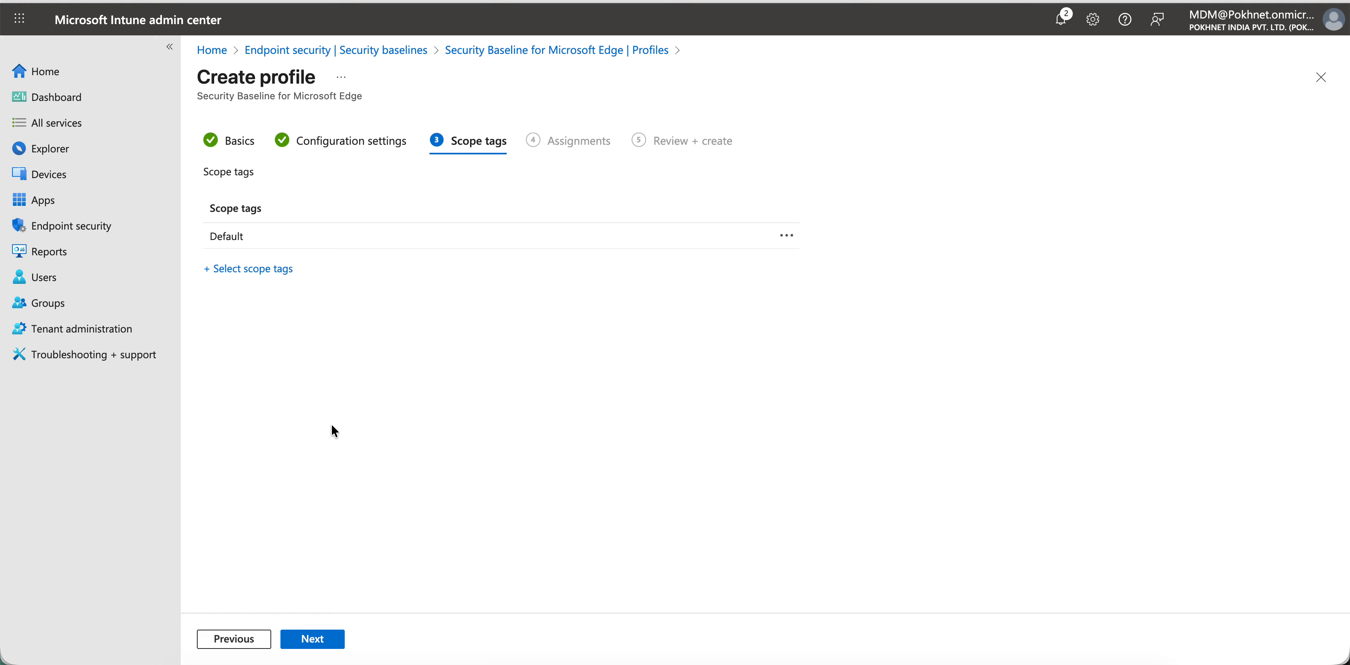
pyautogui.click(331, 639)
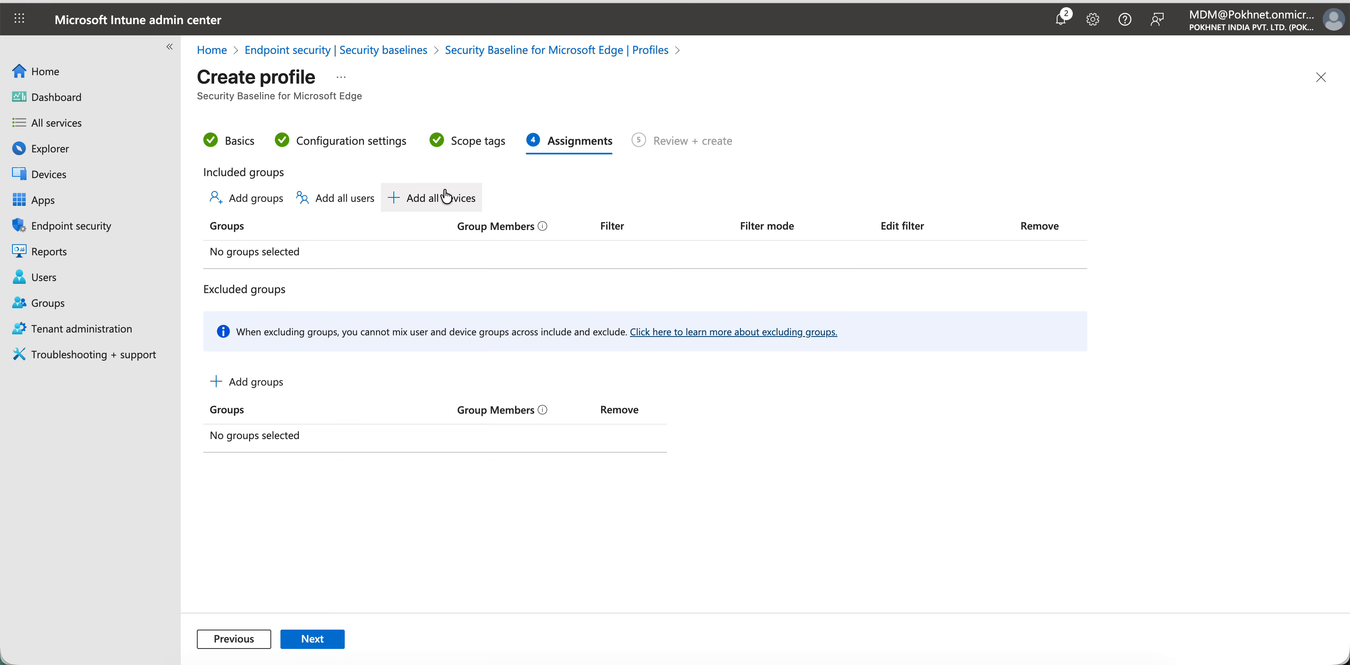
pyautogui.click(443, 198)
pyautogui.click(333, 639)
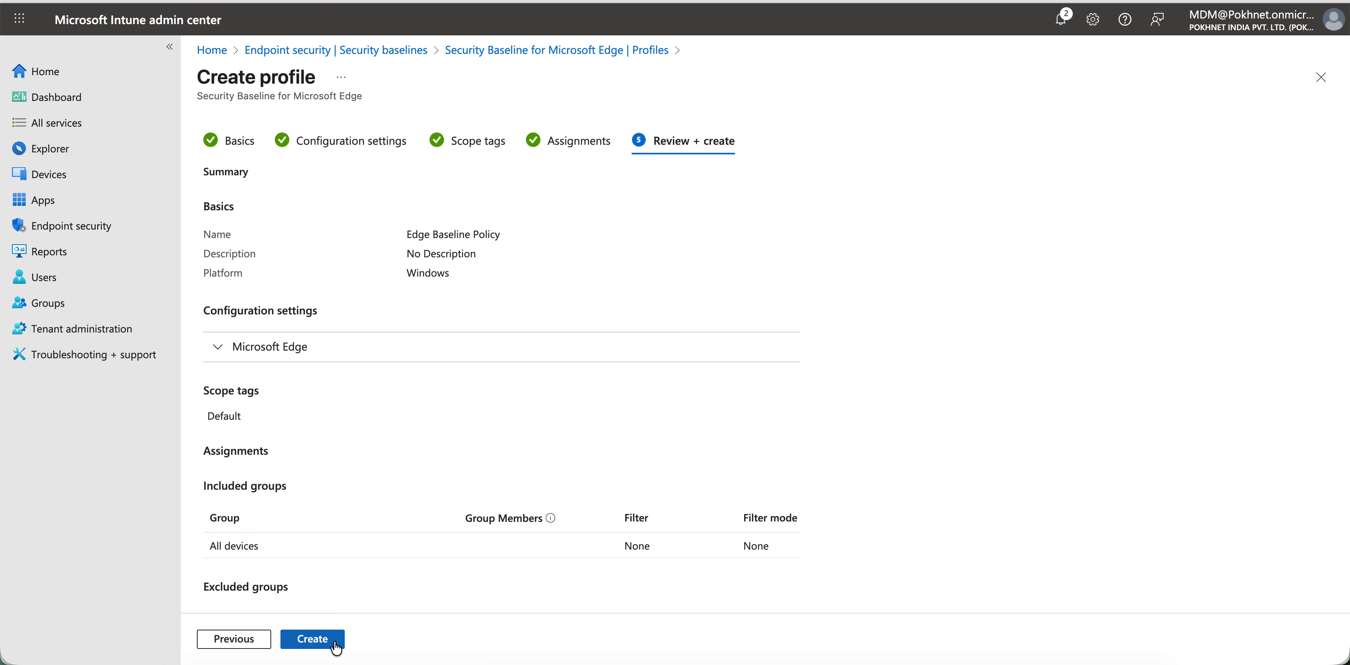
pyautogui.click(330, 638)
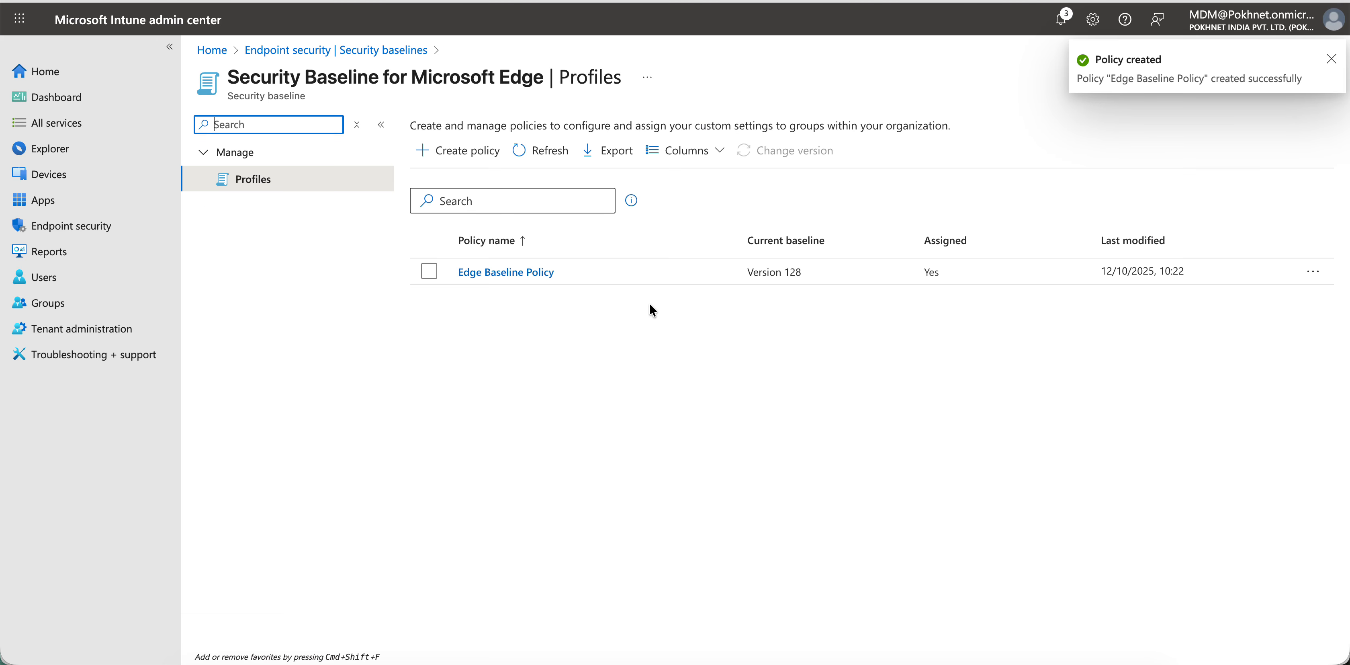
# Step: Open Edge Baseline Policy and examine its assignments and Microsoft Edge settings, including Configure Microsoft Defender SmartScreen
pyautogui.click(545, 273)
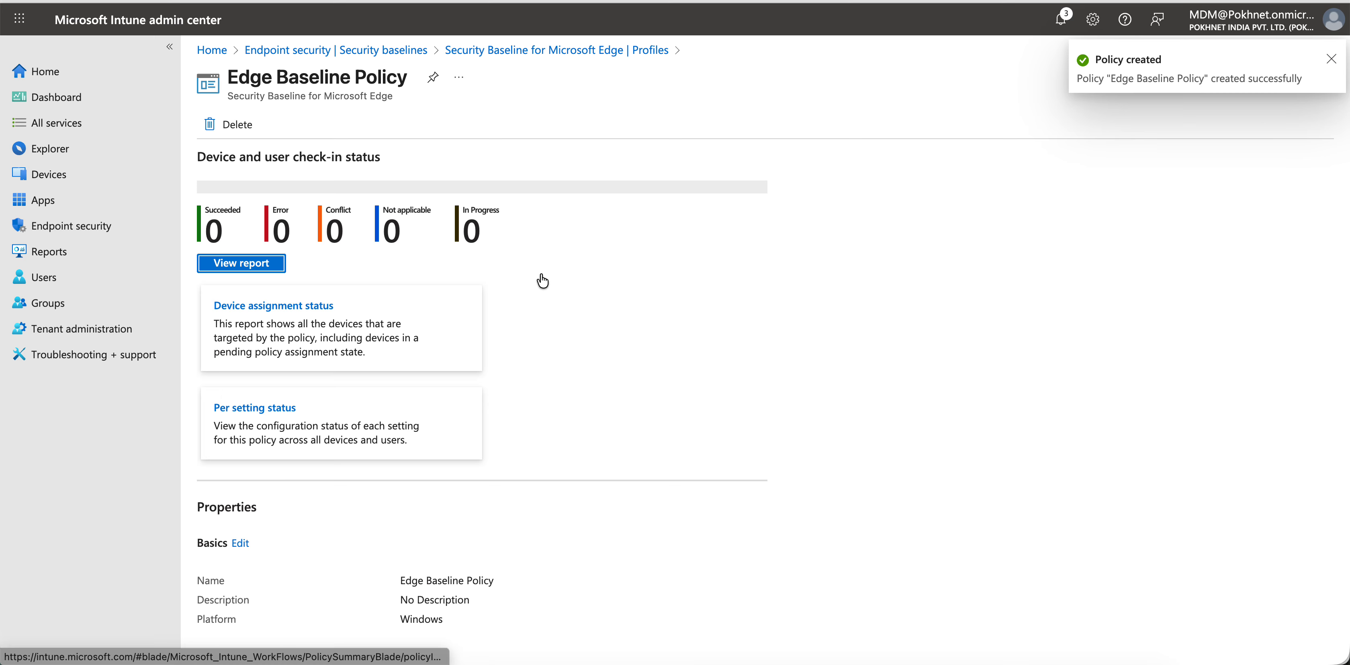
pyautogui.scroll(-10, 543, 281)
pyautogui.click(373, 629)
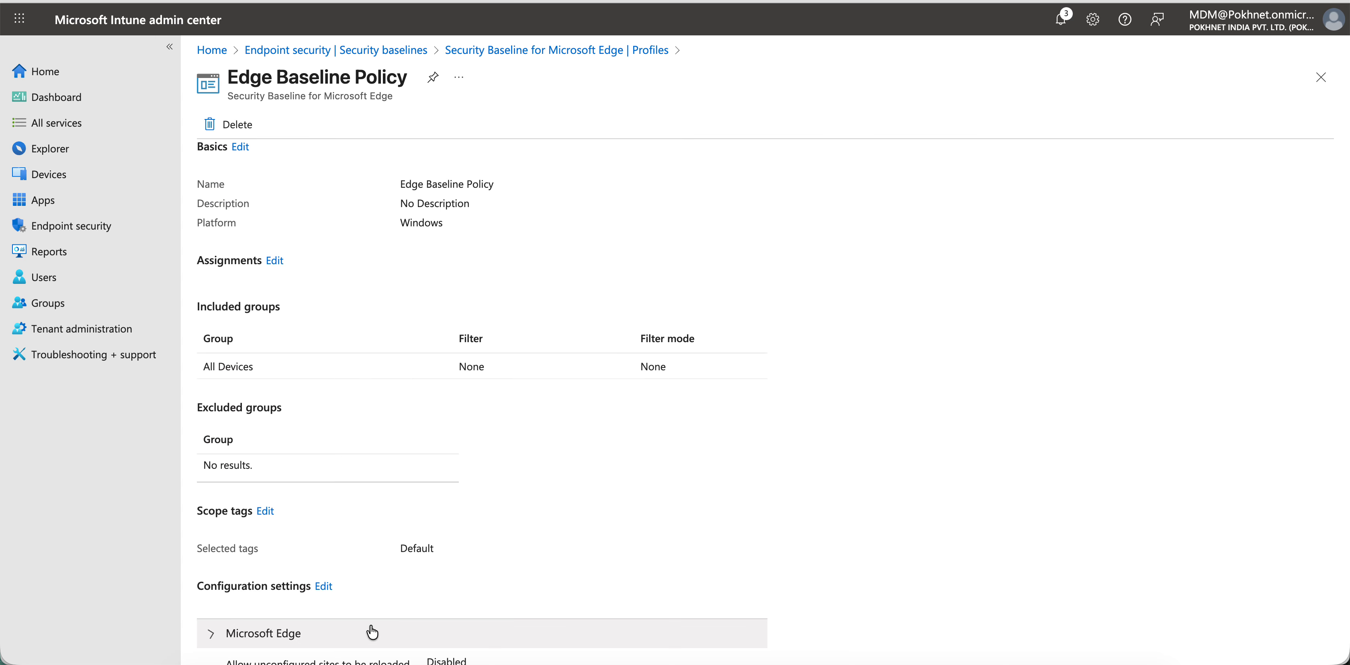
pyautogui.scroll(-8, 709, 401)
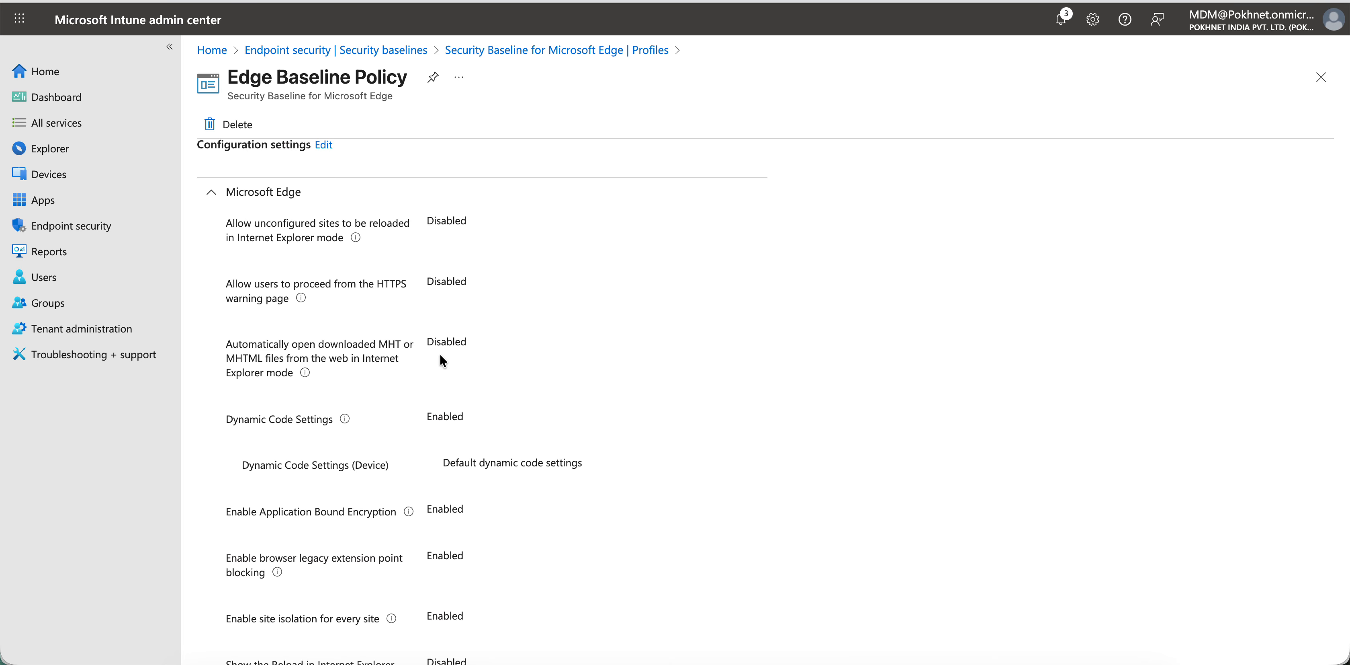
pyautogui.scroll(-5, 534, 413)
pyautogui.scroll(-20, 533, 412)
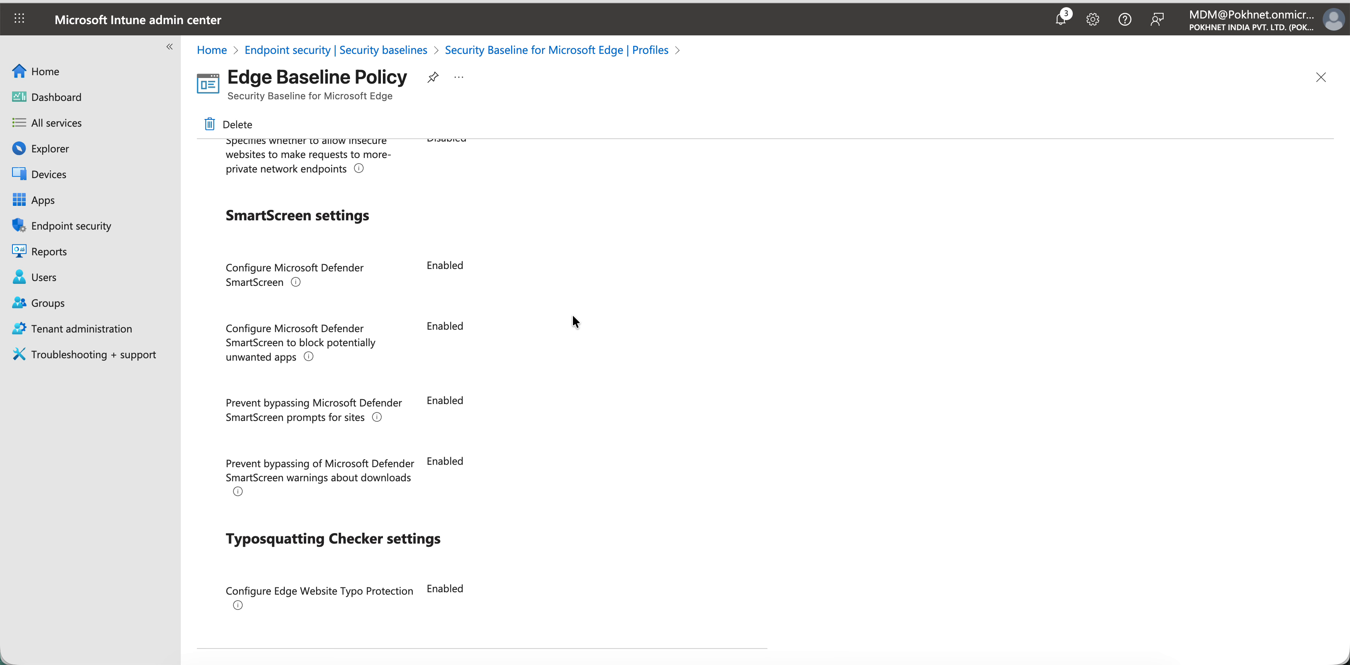
pyautogui.moveTo(229, 268); pyautogui.dragTo(378, 279)
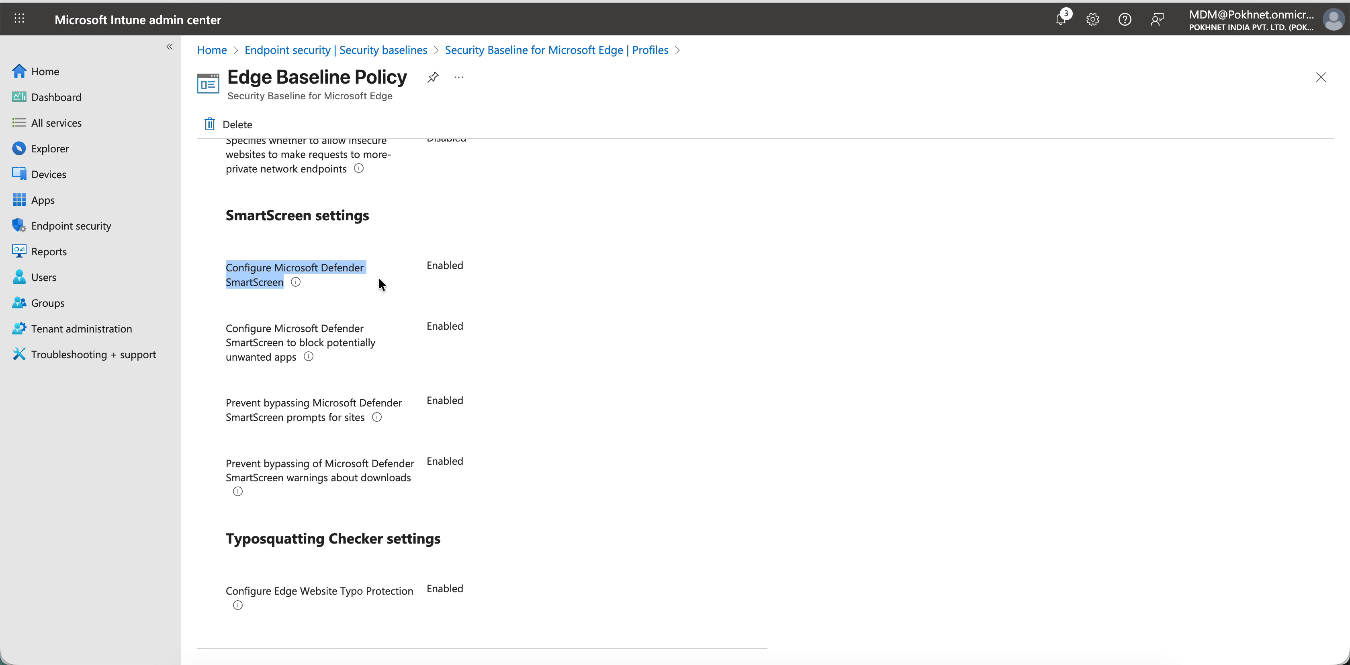
pyautogui.click(497, 309)
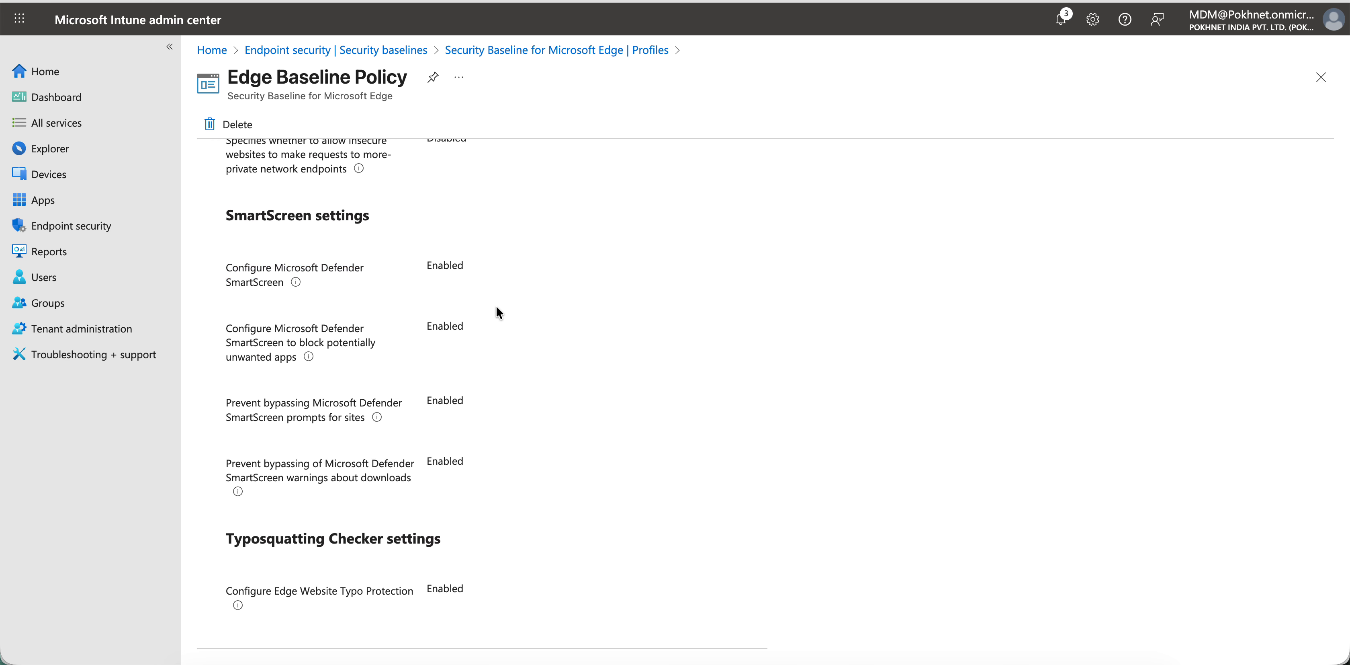
# Step: Start a new Windows configuration policy for Windows 10 and later with the Settings catalog profile type
pyautogui.click(112, 173)
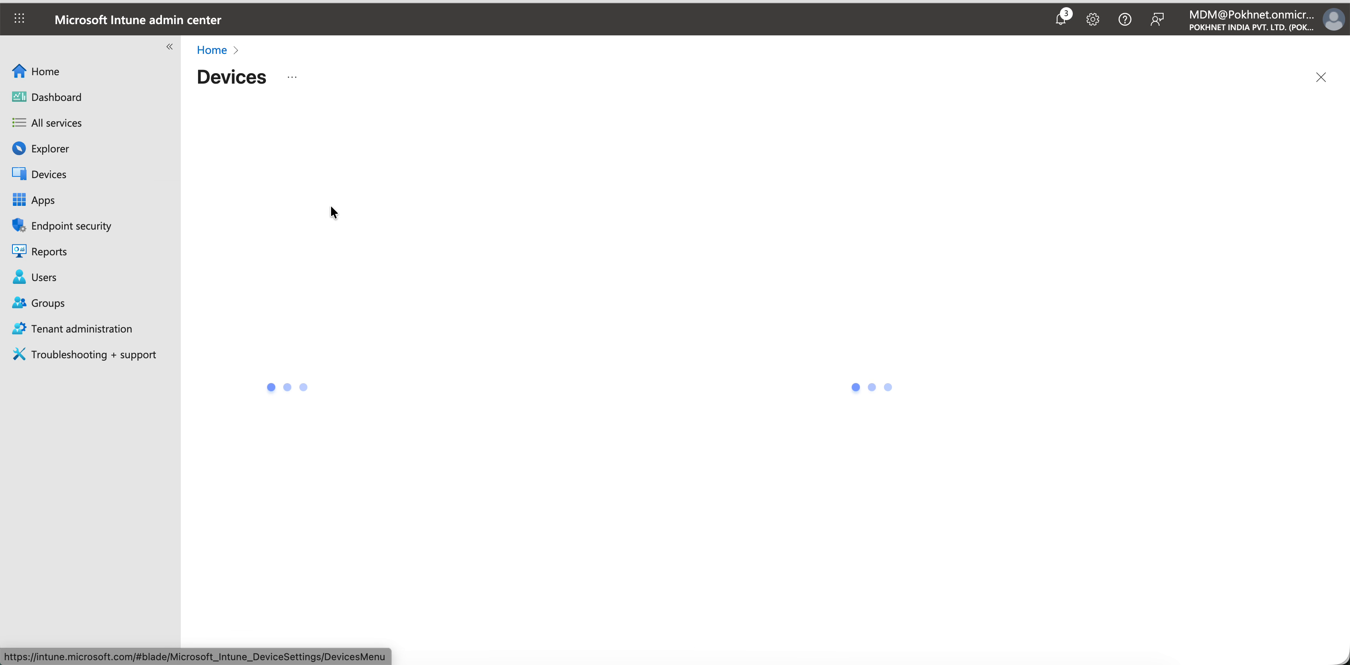
pyautogui.click(314, 282)
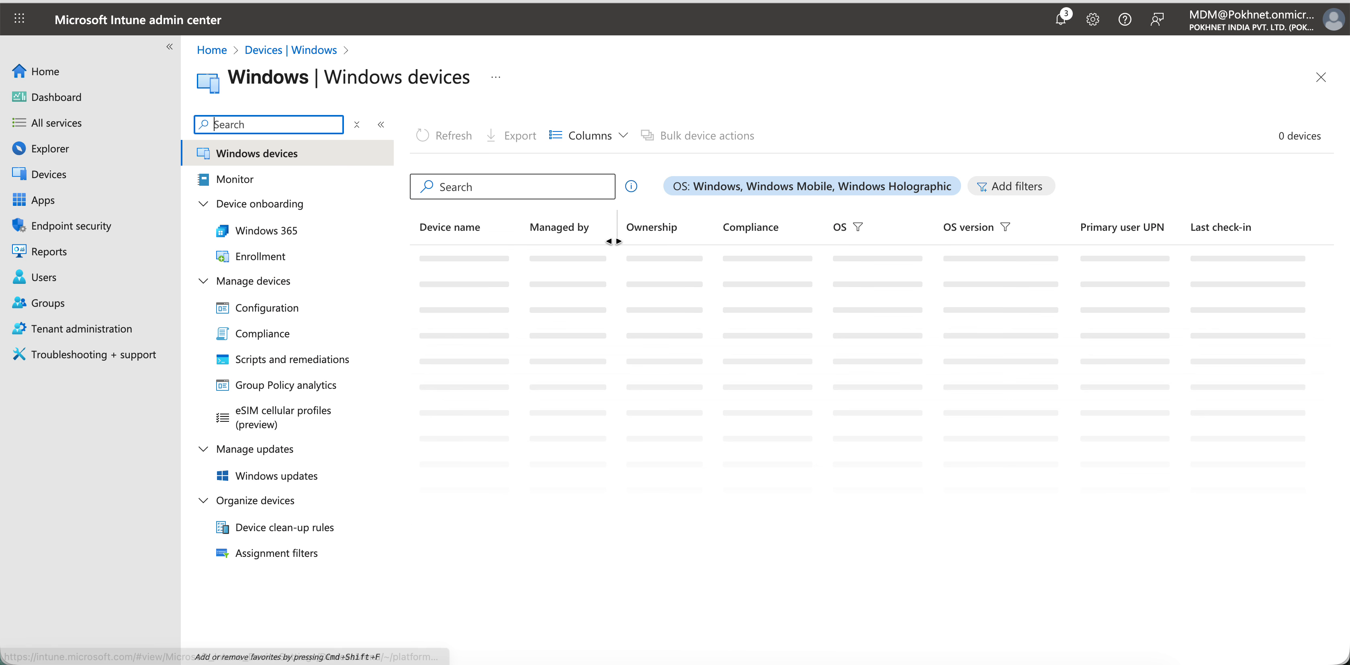
pyautogui.click(326, 308)
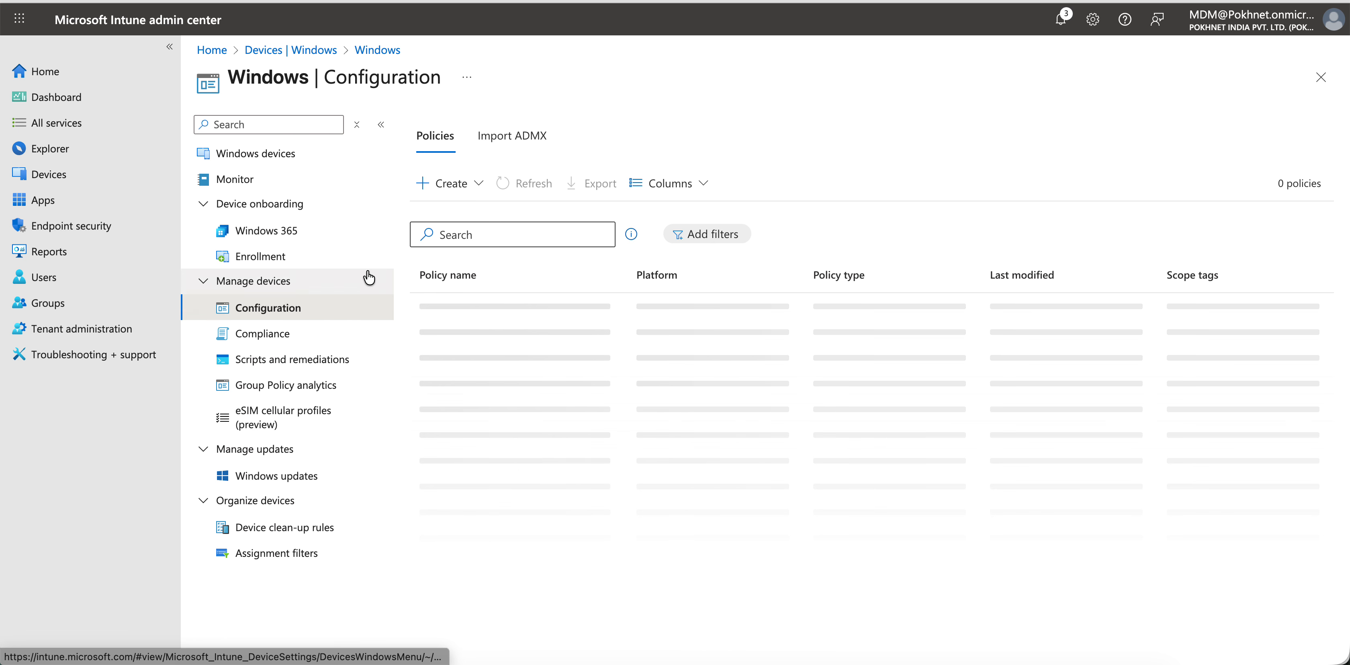
pyautogui.click(464, 190)
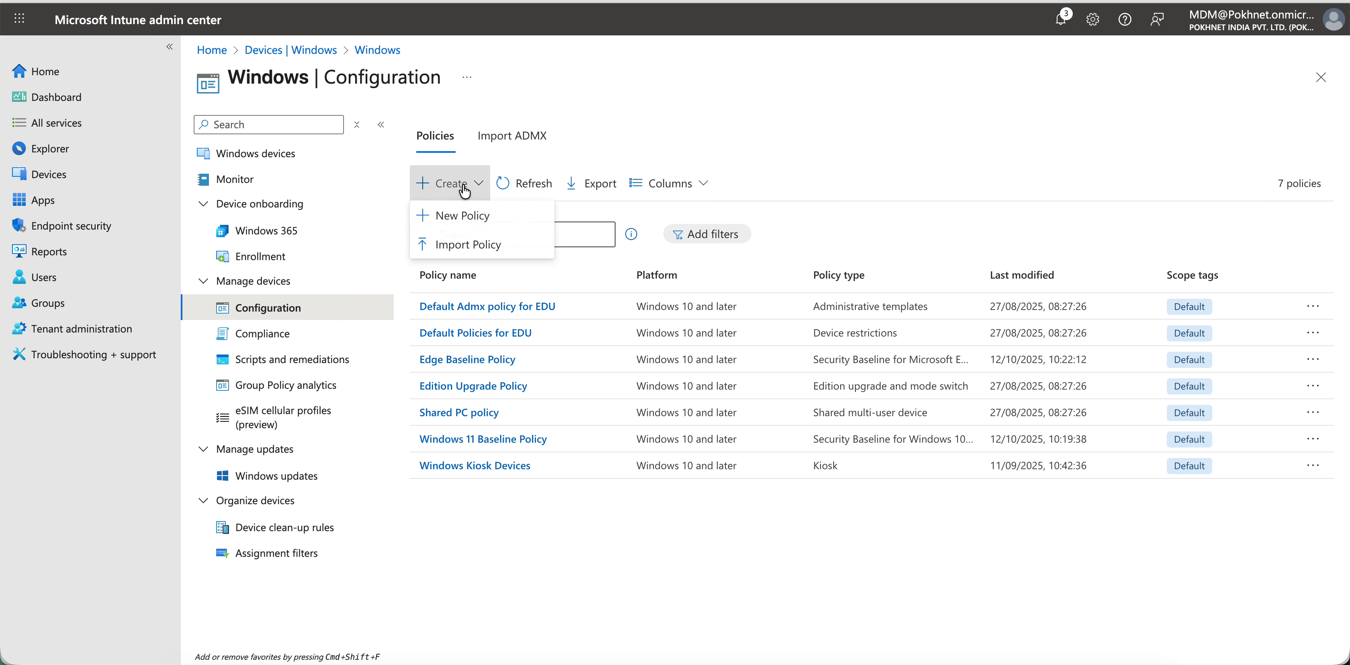
pyautogui.click(496, 219)
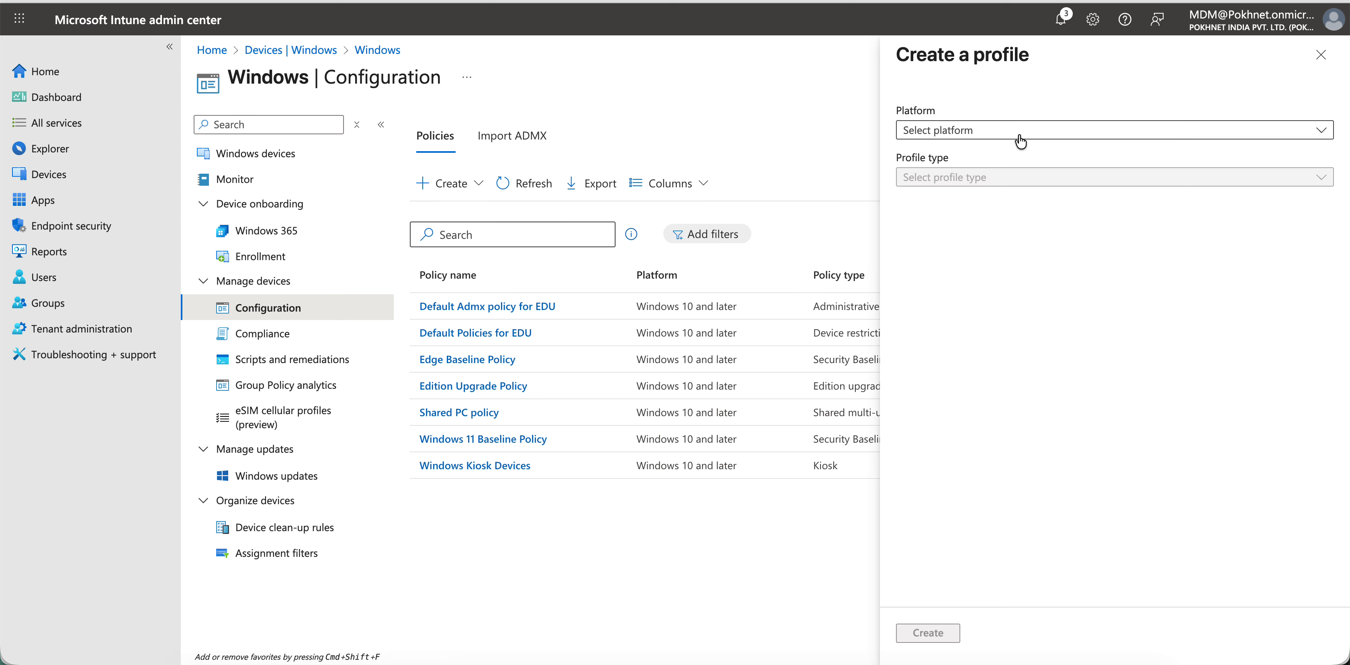
pyautogui.click(1017, 140)
pyautogui.click(1020, 156)
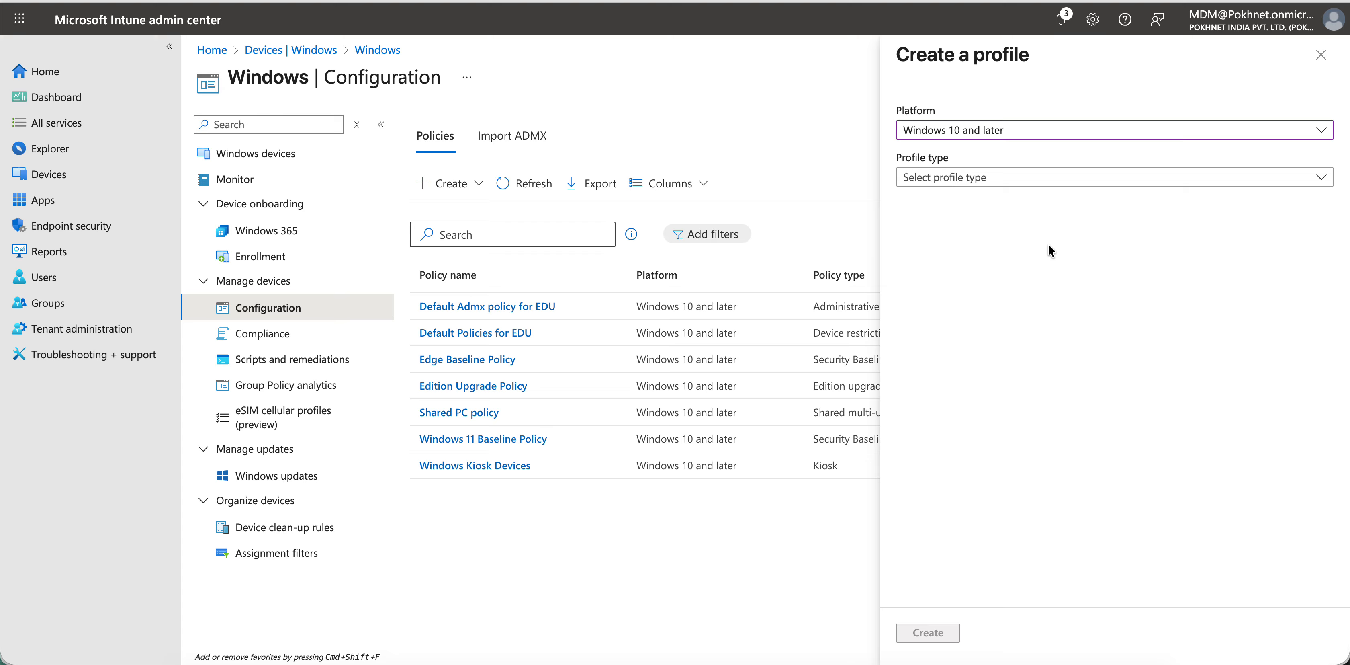
pyautogui.click(1060, 179)
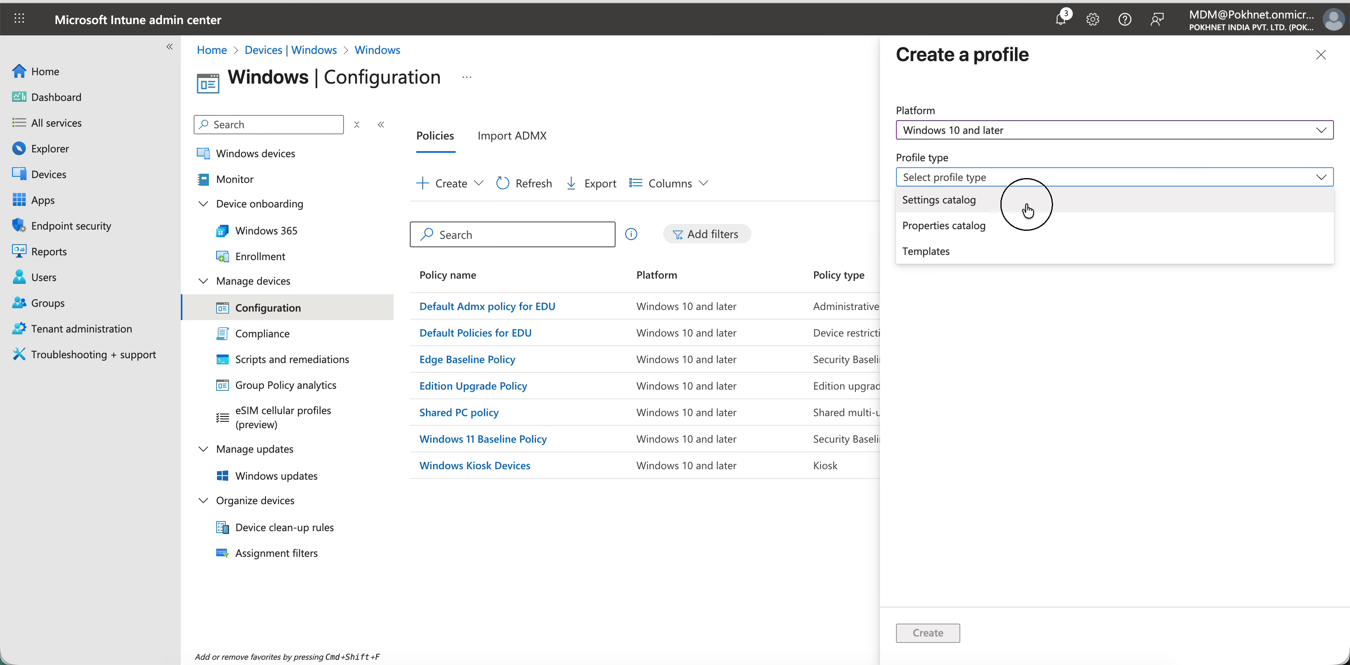
pyautogui.click(1027, 210)
pyautogui.click(928, 632)
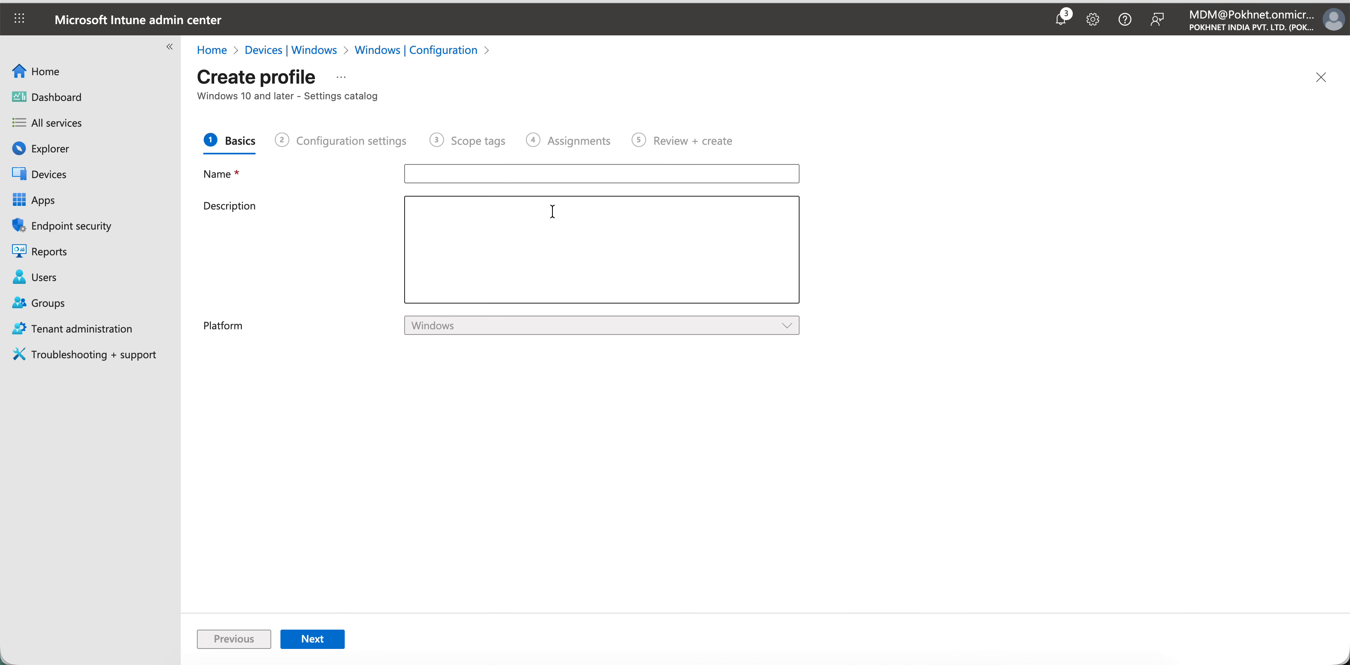
# Step: Name the settings catalog profile Test Policy and proceed to its configuration settings
pyautogui.click(500, 175)
pyautogui.write('Test')
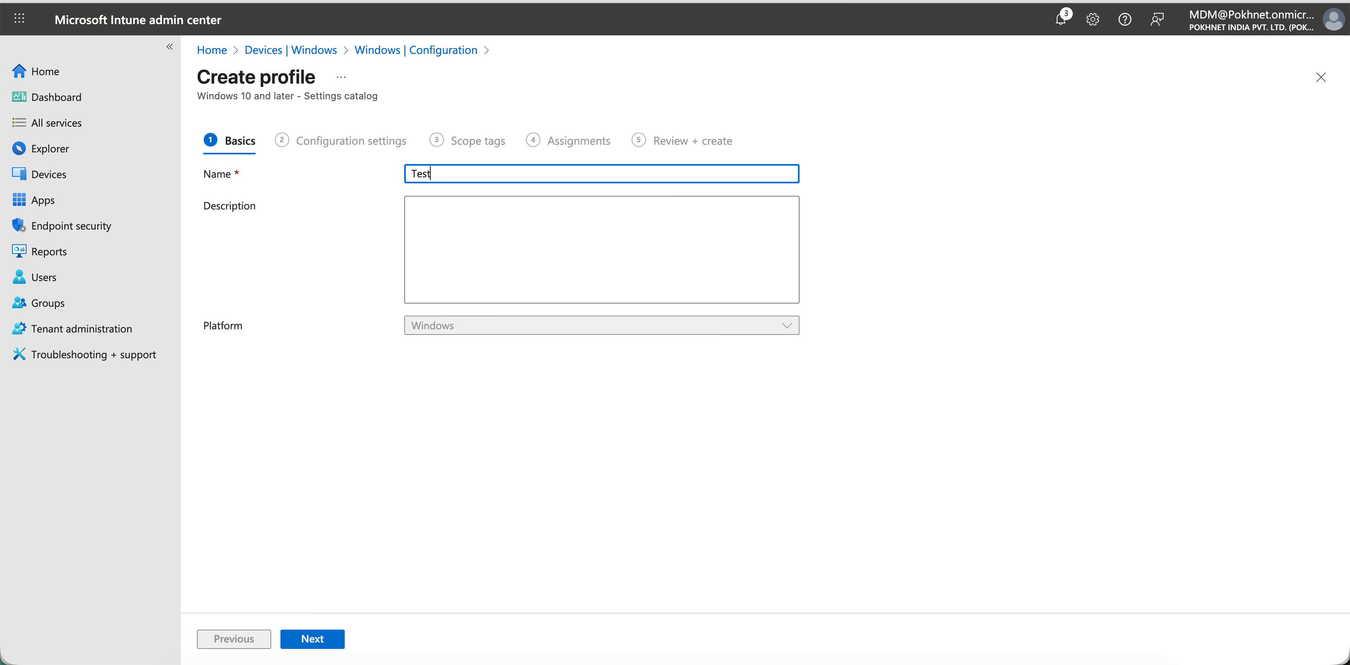
pyautogui.write(' Policy')
pyautogui.click(339, 639)
# Step: Browse the Windows Logon, Wireless Display and Microsoft Teams categories in the settings picker, and discard the unfinished profile
pyautogui.click(257, 367)
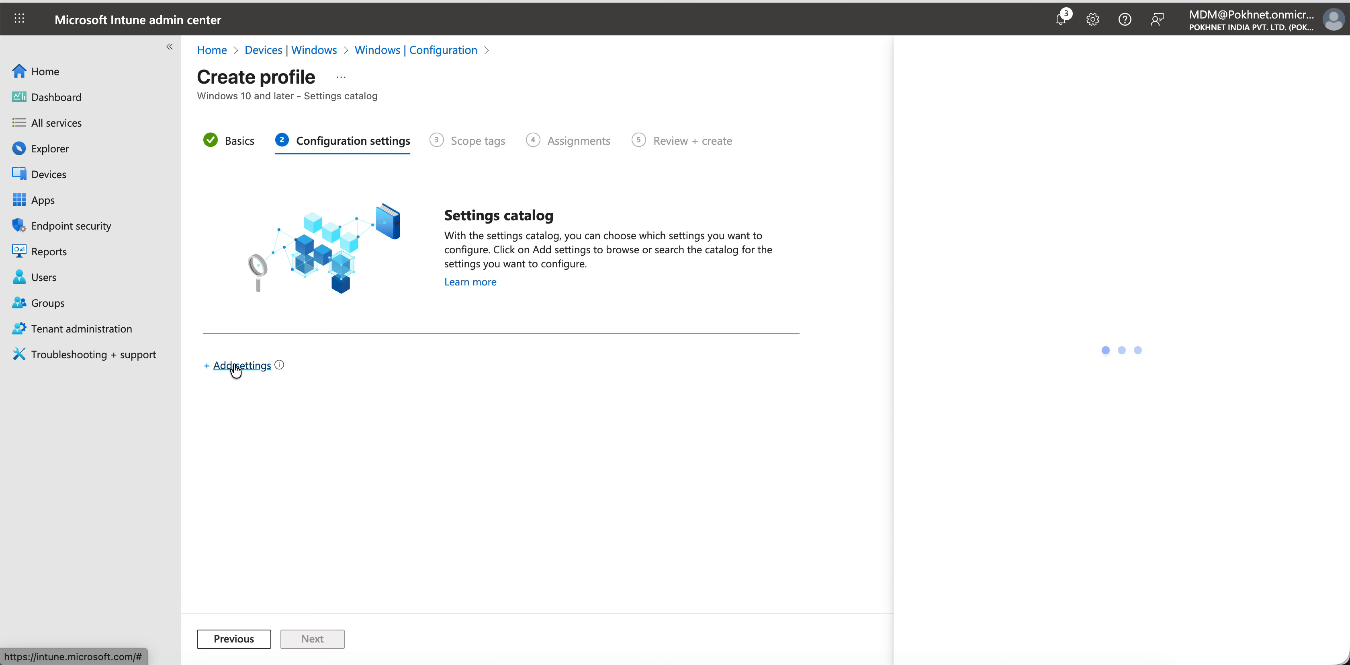
pyautogui.scroll(-5, 861, 256)
pyautogui.scroll(-20, 861, 257)
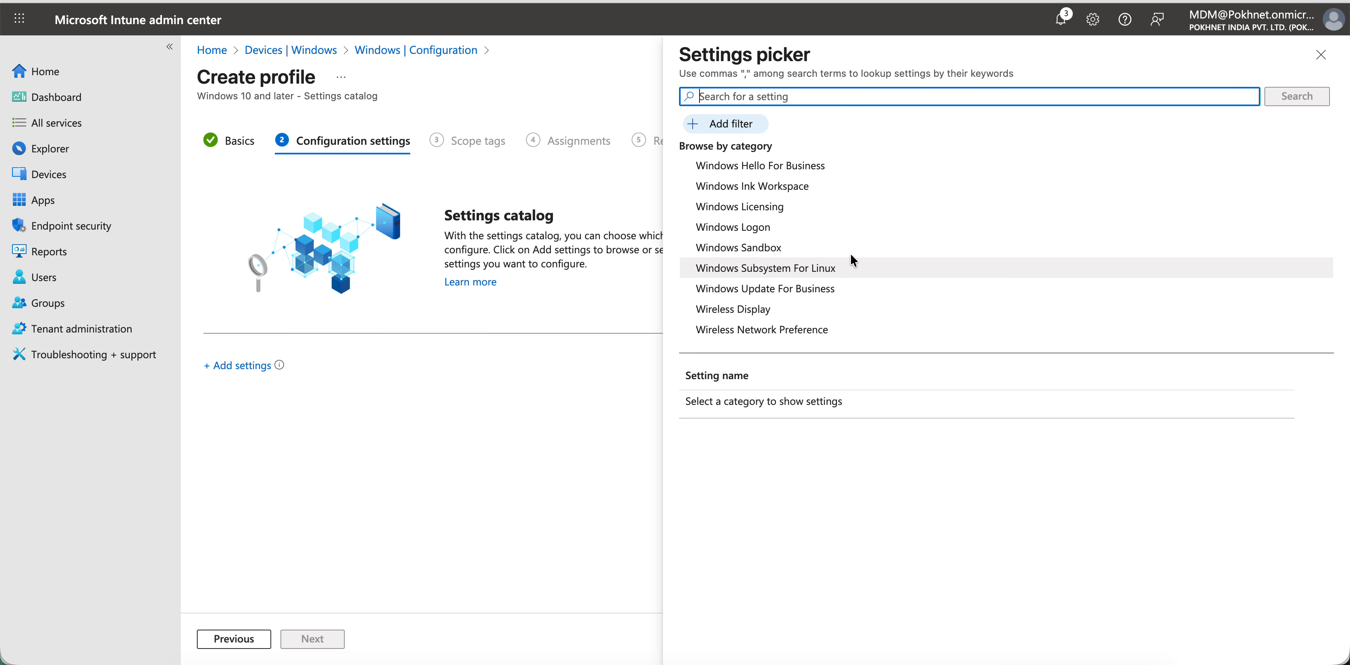
pyautogui.click(810, 225)
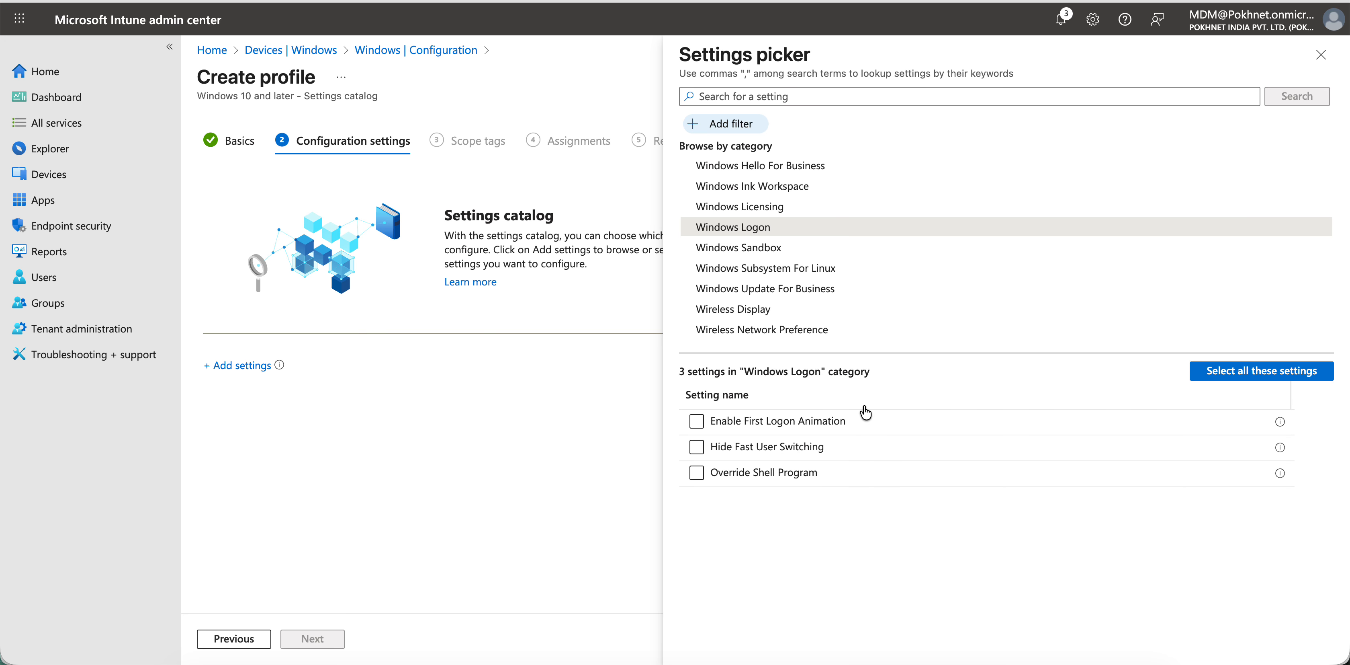
pyautogui.click(855, 308)
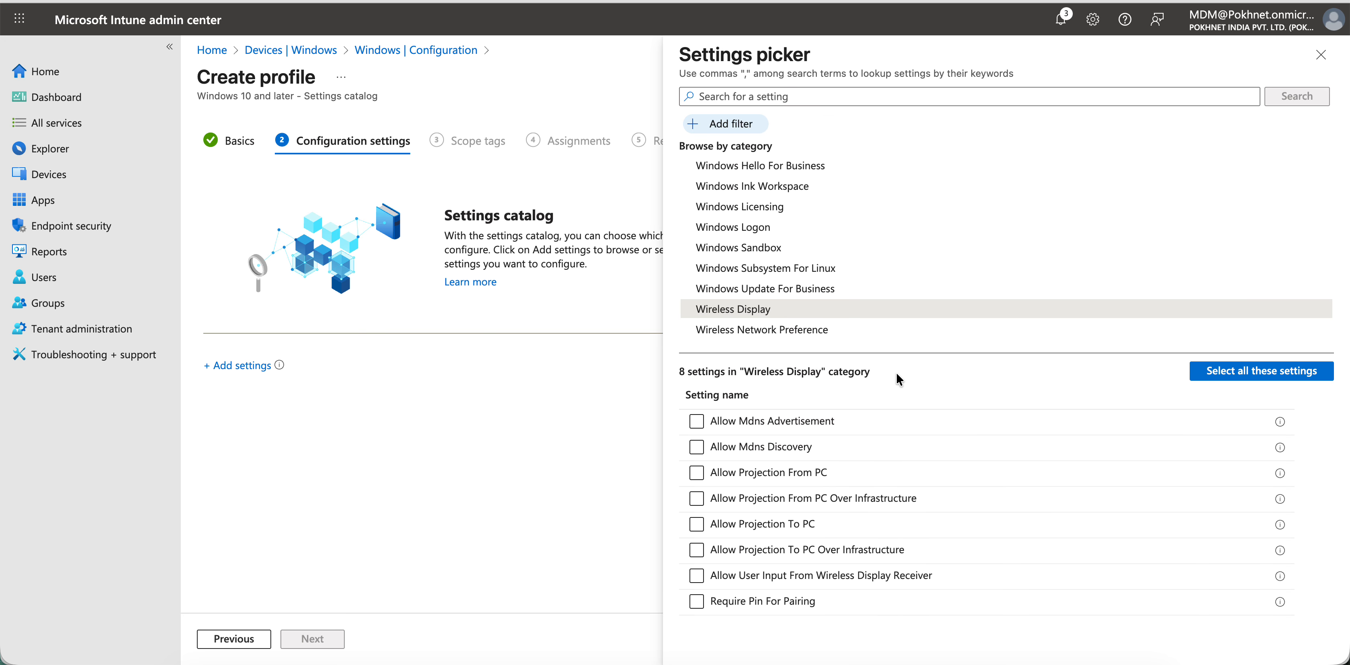
pyautogui.scroll(15, 926, 234)
pyautogui.click(852, 197)
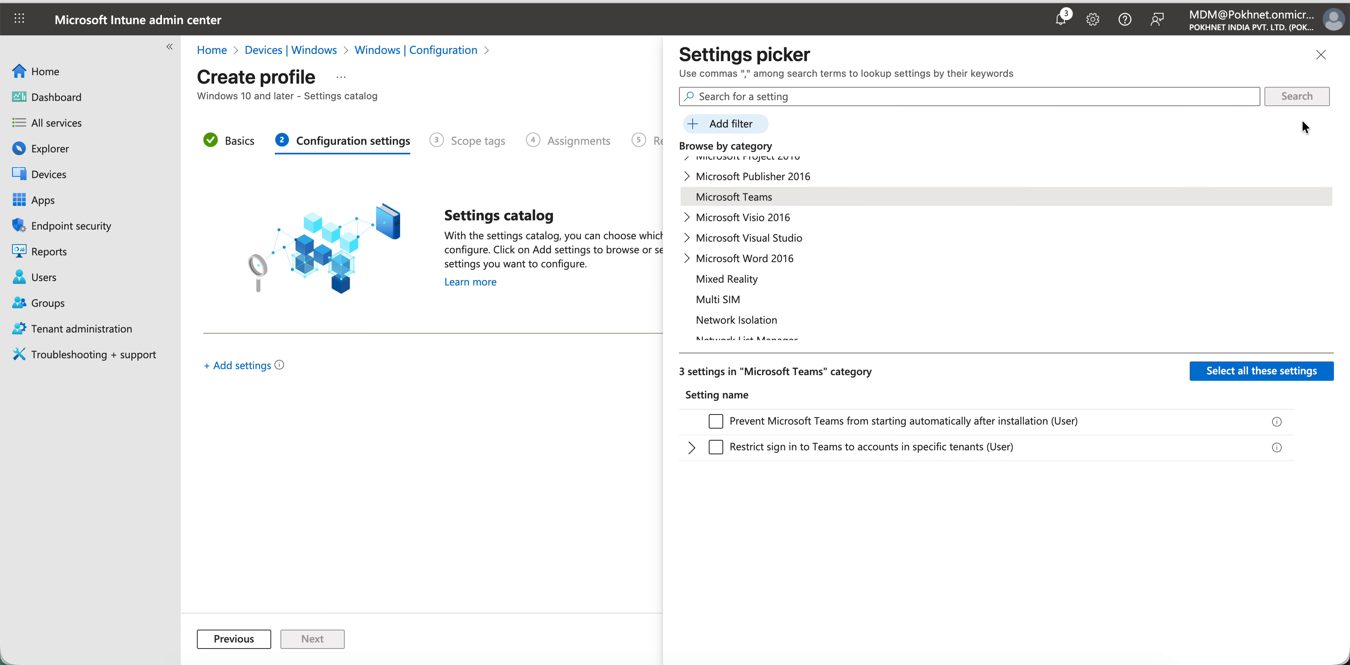
pyautogui.click(1320, 55)
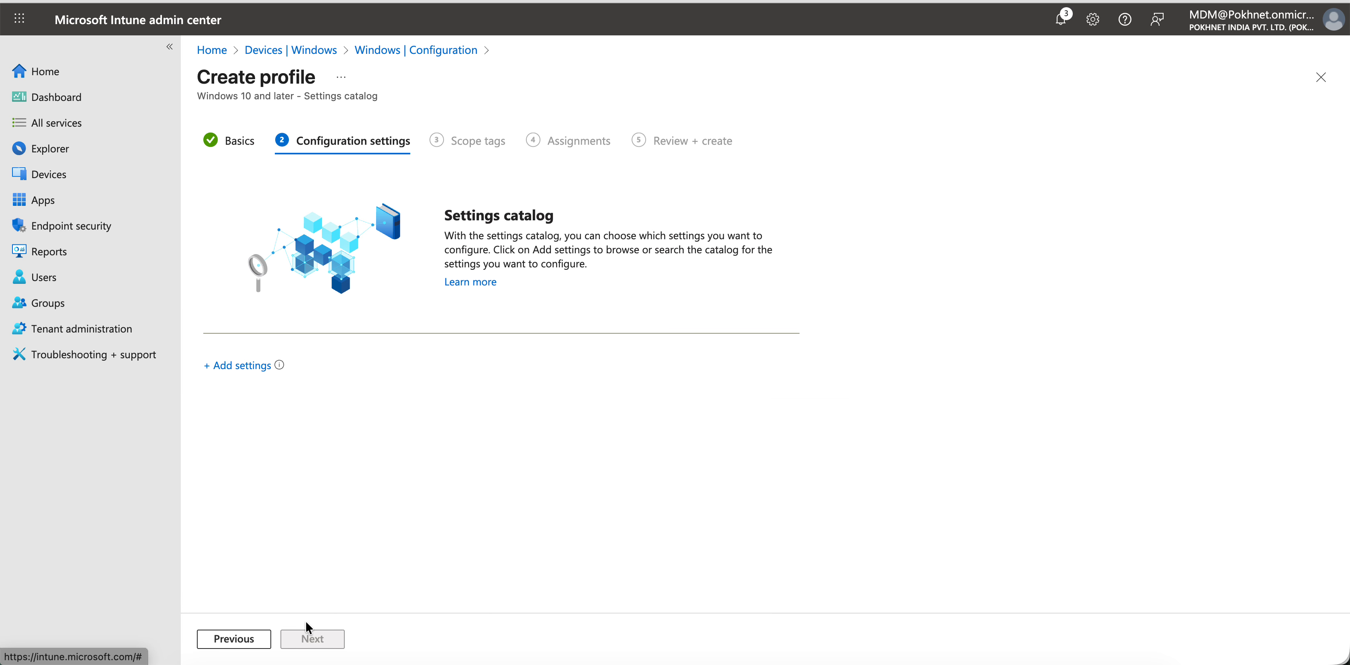
pyautogui.click(1321, 78)
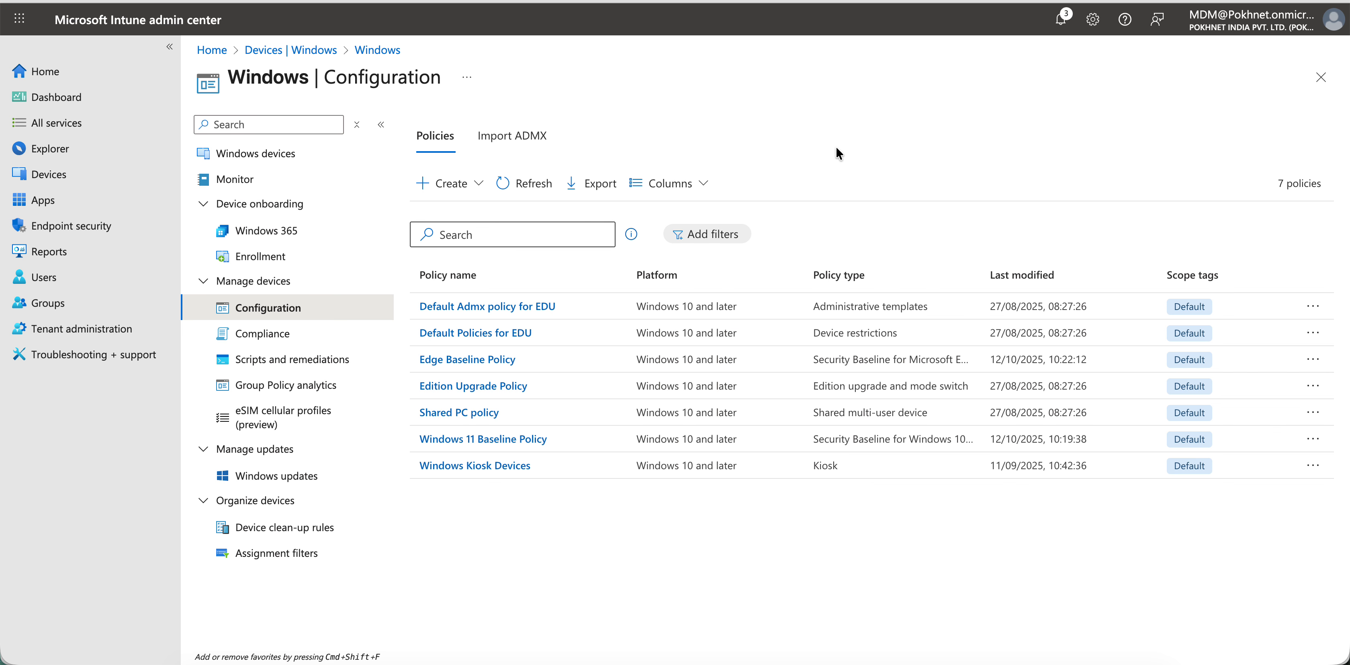
# Step: Refresh the Windows configuration policies and review the security baselines for Microsoft Edge and for Windows 10 and later
pyautogui.click(545, 182)
pyautogui.click(95, 226)
pyautogui.click(277, 230)
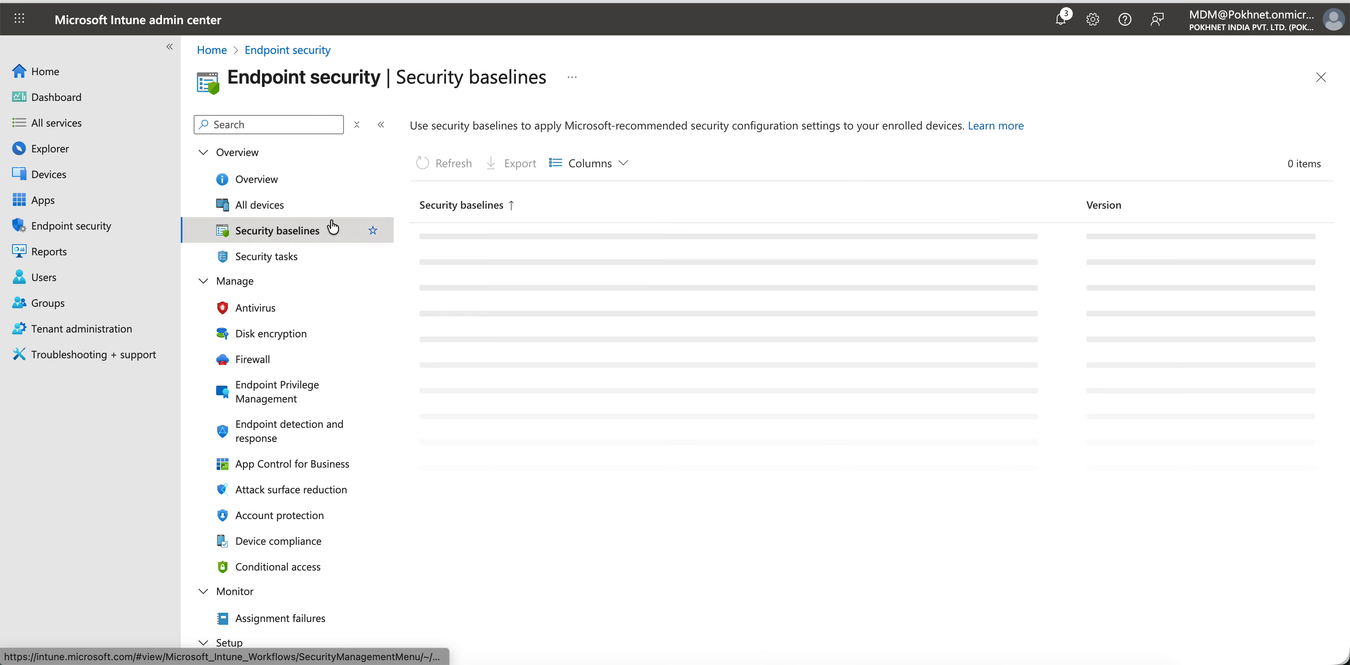
pyautogui.click(560, 316)
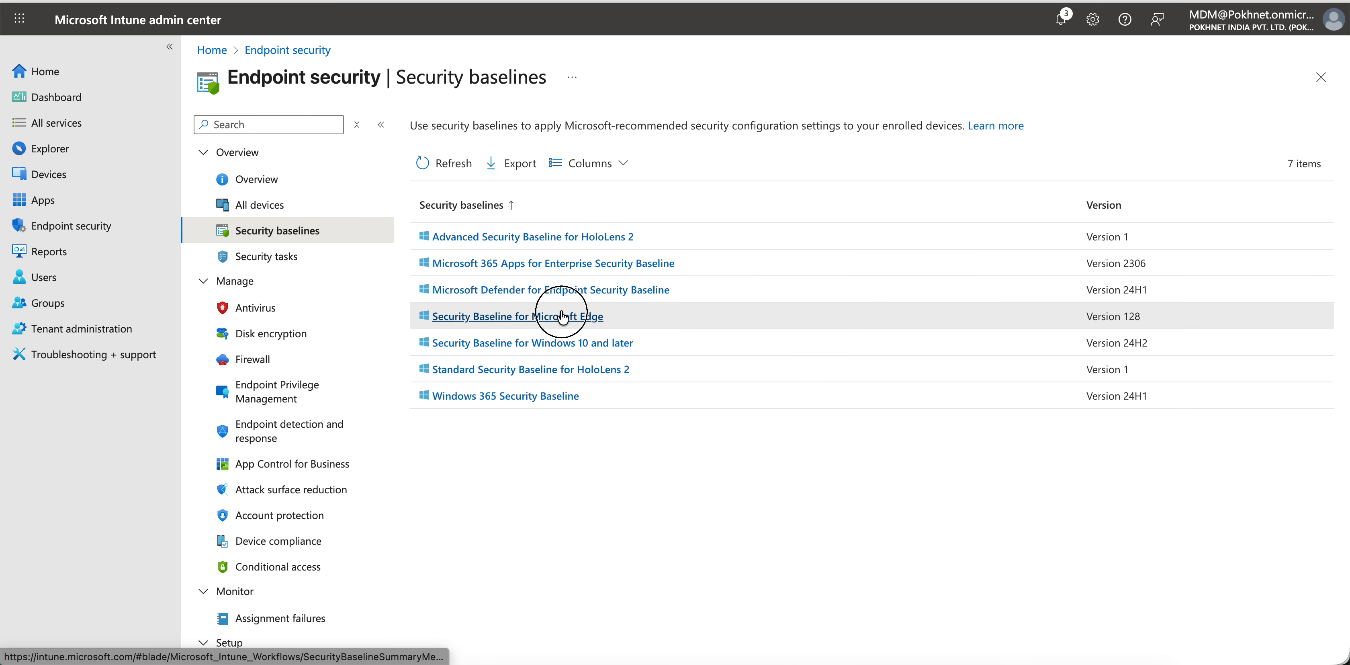
pyautogui.click(425, 50)
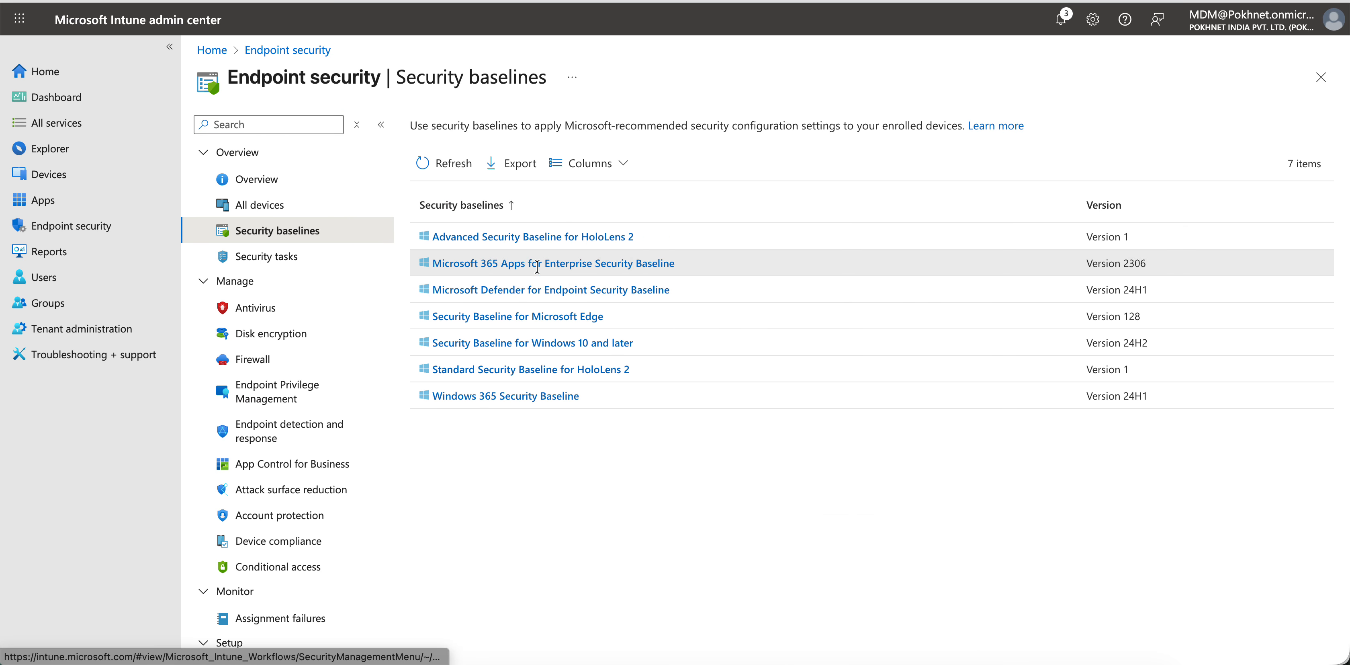
pyautogui.click(545, 341)
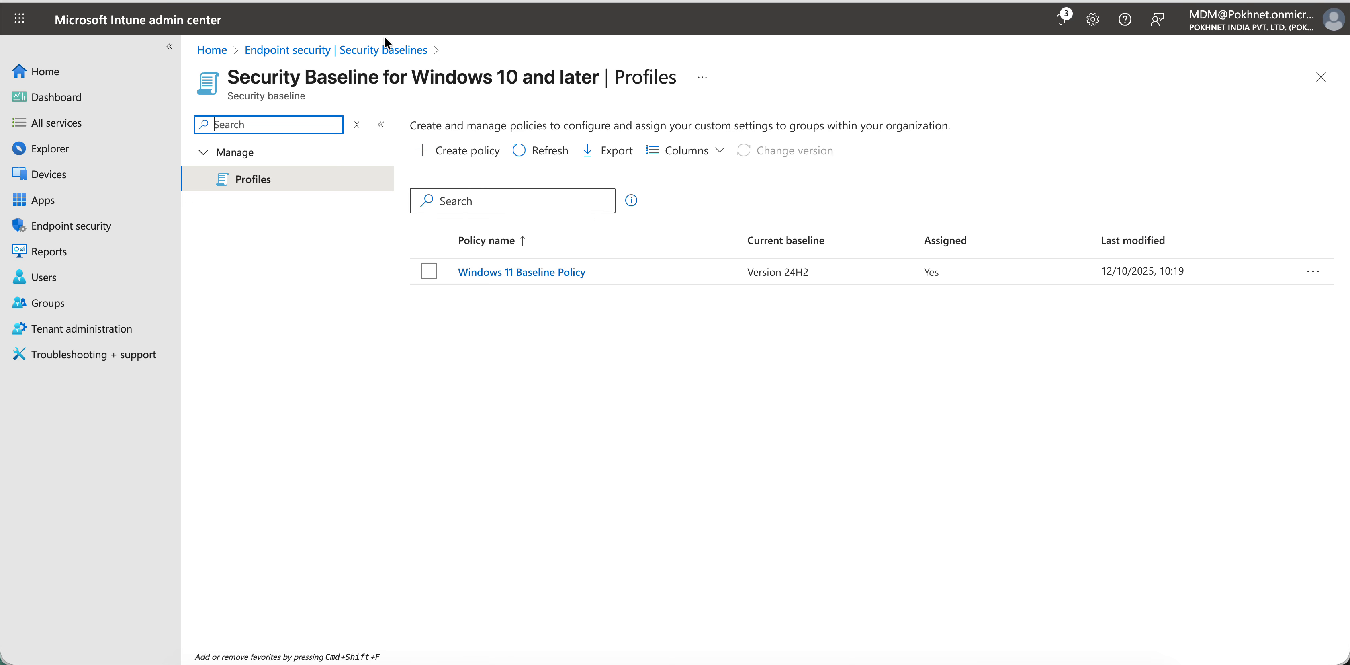
pyautogui.click(380, 50)
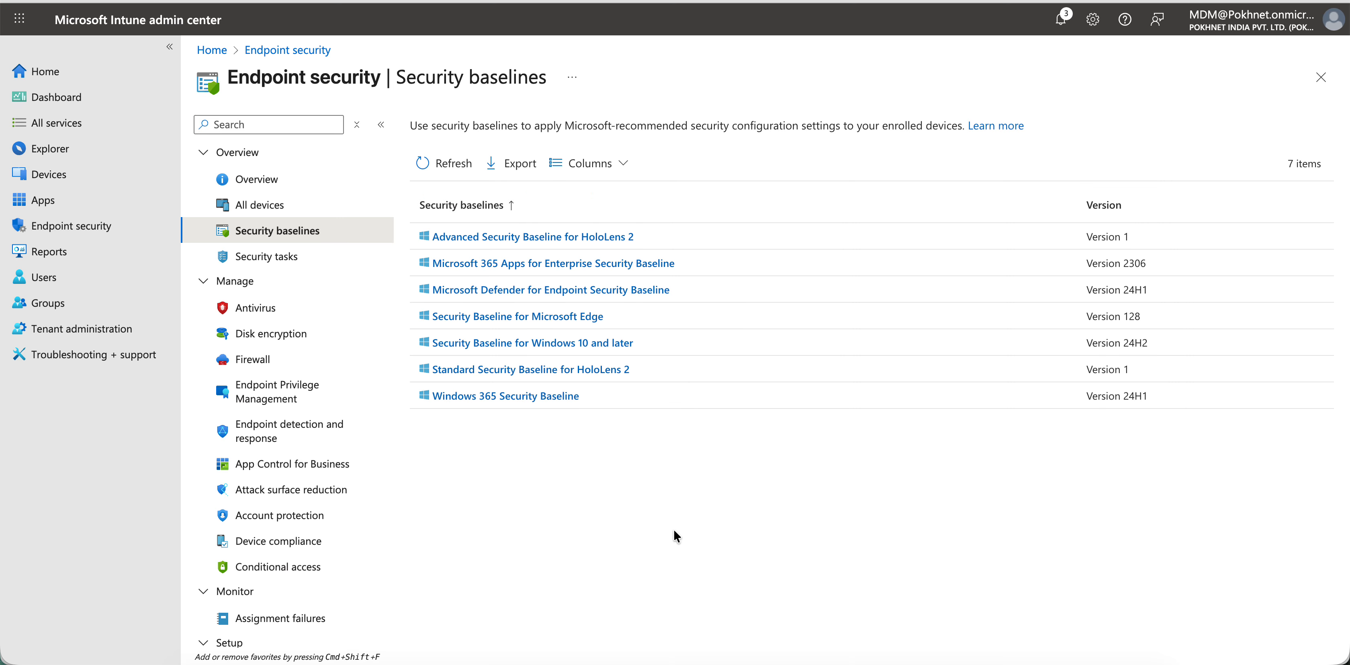
# Step: Start a new profile from the Windows 365 Security Baseline, name it test and proceed to its configuration settings
pyautogui.click(542, 396)
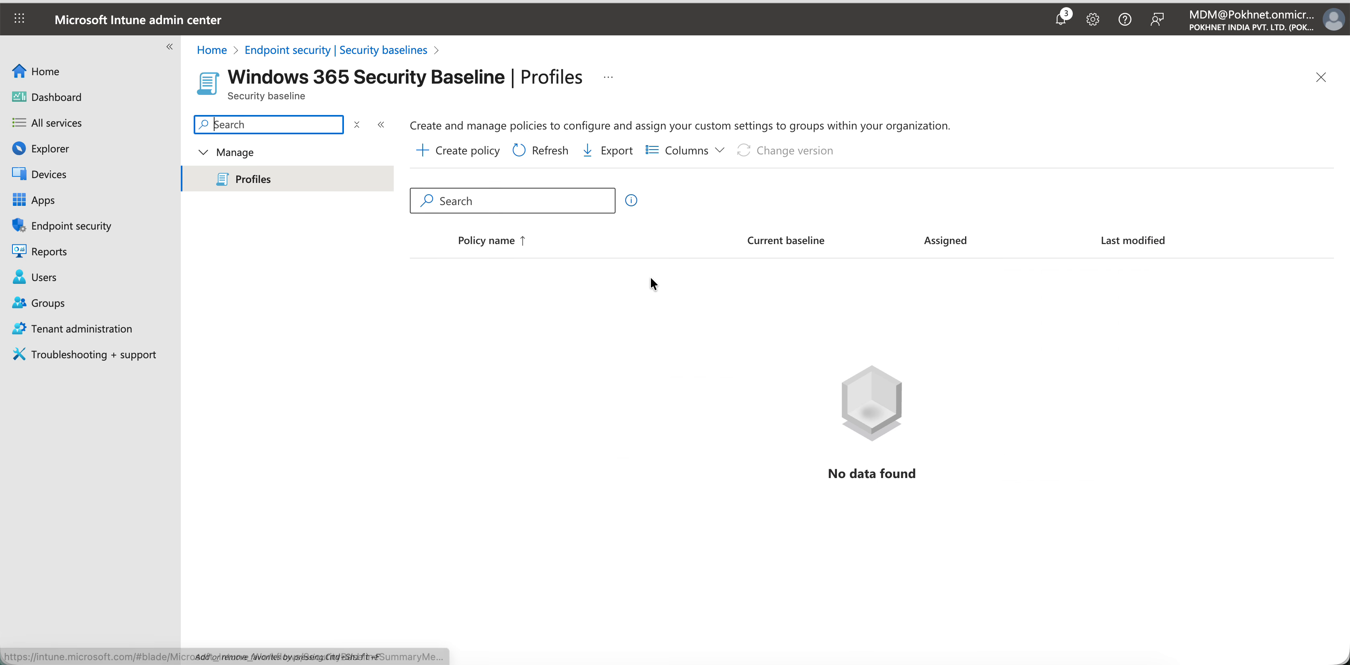
pyautogui.click(464, 150)
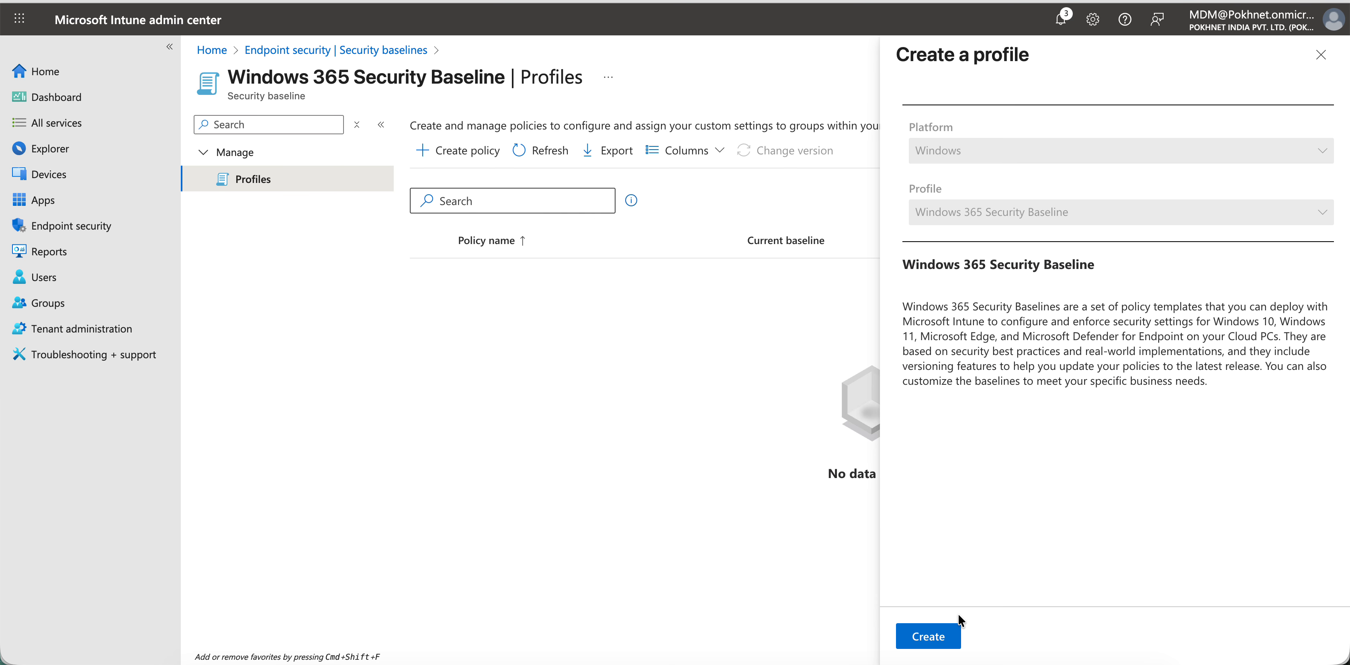
pyautogui.click(946, 639)
pyautogui.click(510, 168)
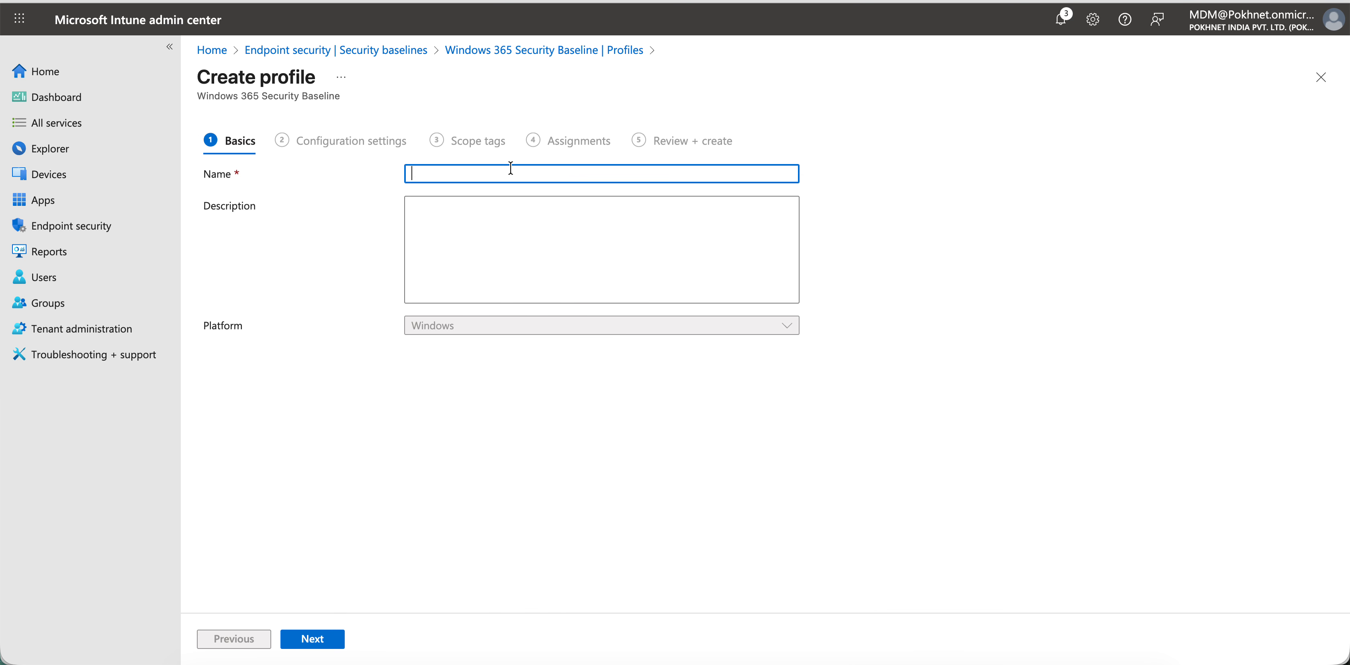
pyautogui.write('test')
pyautogui.click(340, 635)
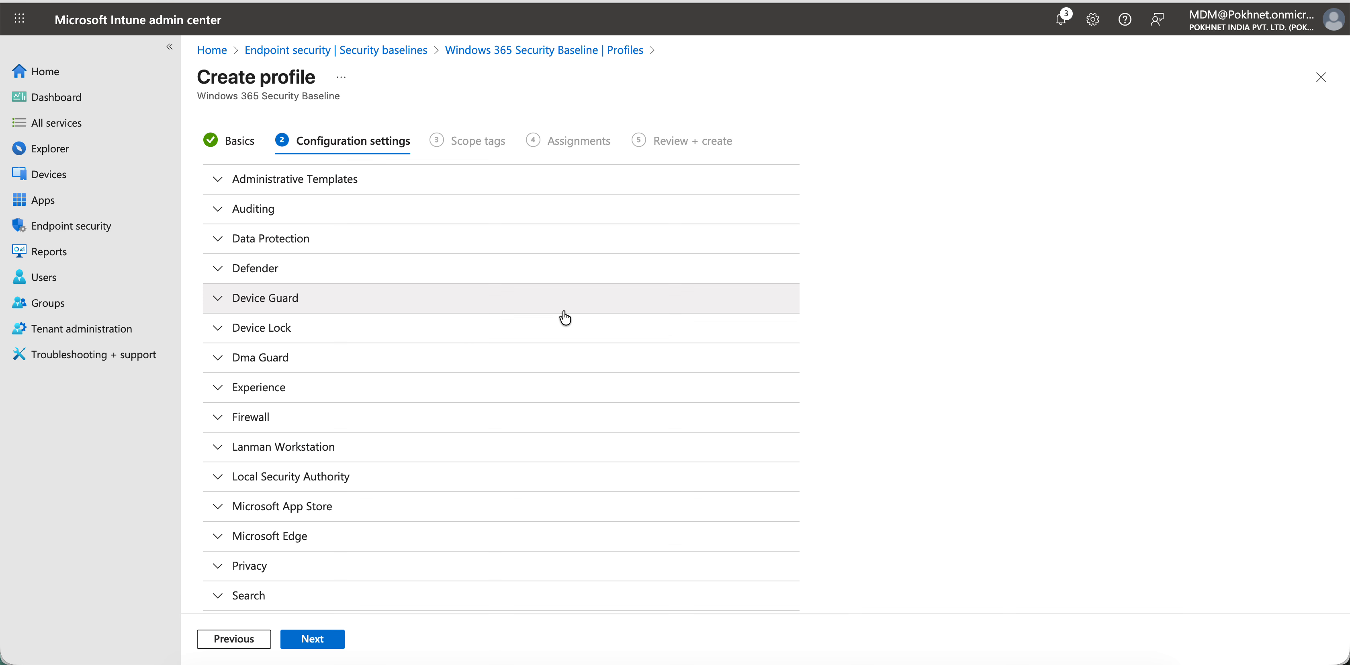
# Step: Look through the Windows 365 baseline's setting categories, discard the unfinished profile and return to the security baselines list
pyautogui.scroll(-3, 564, 317)
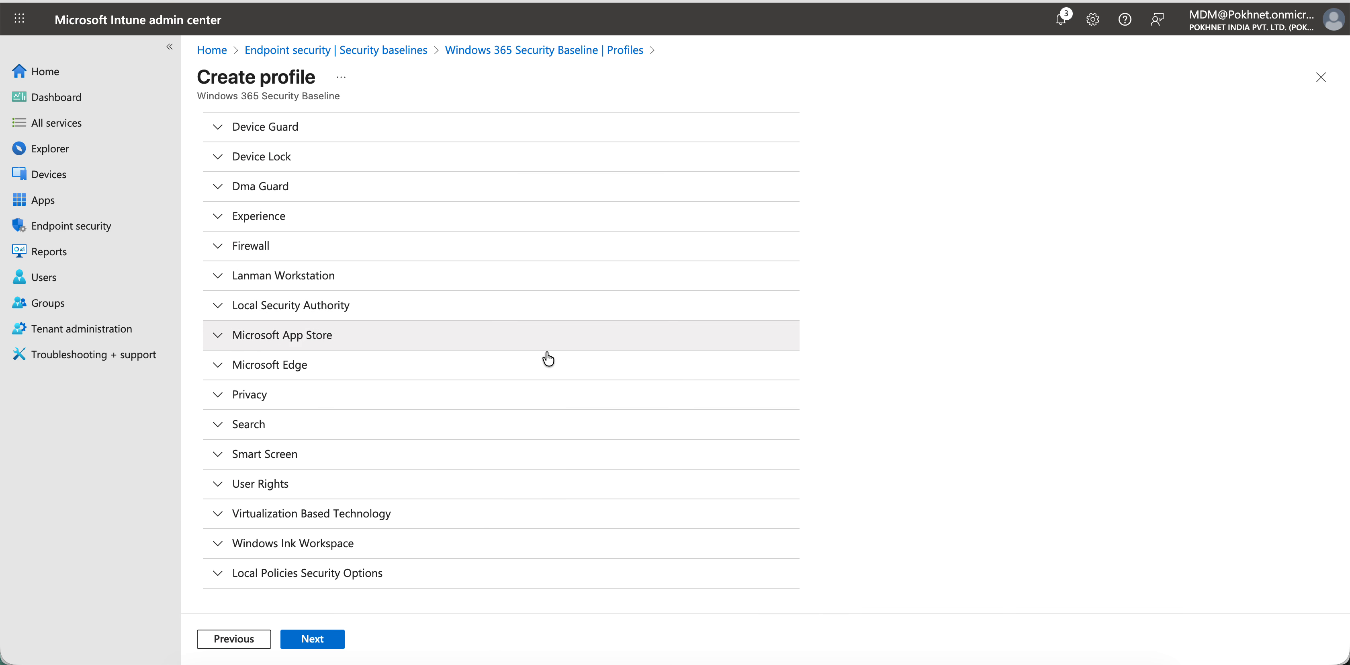
pyautogui.scroll(3, 540, 377)
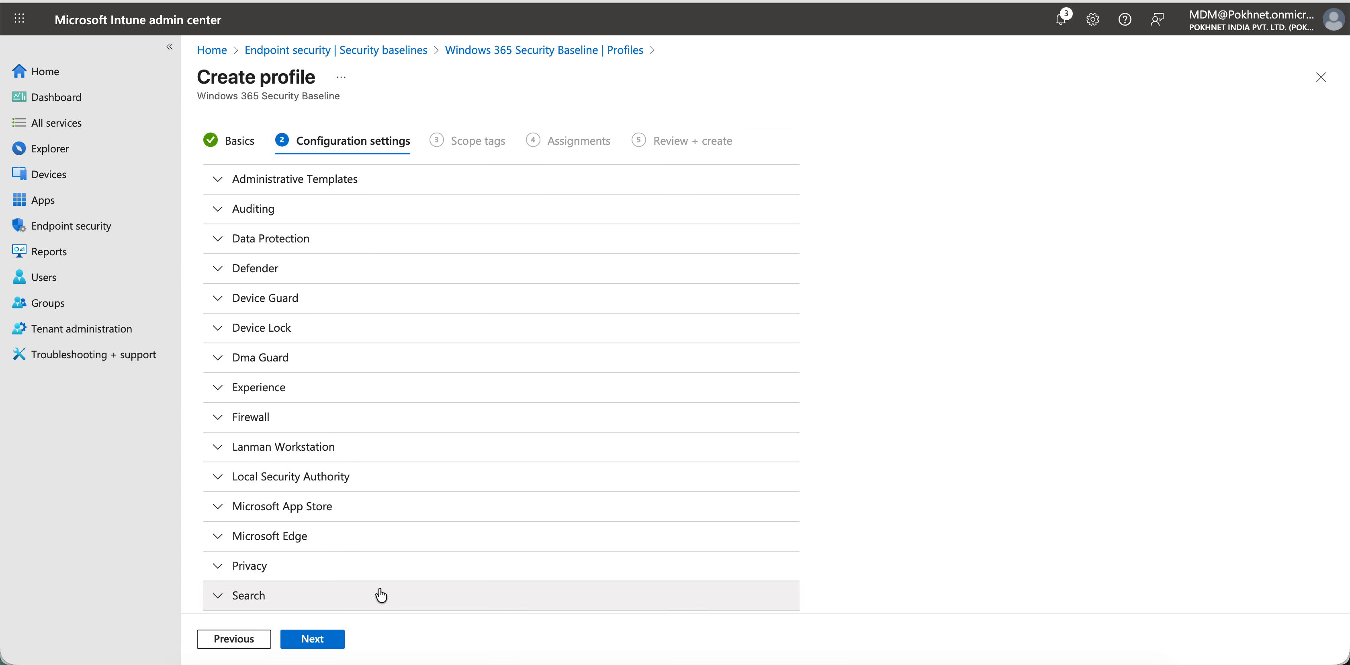
pyautogui.click(255, 640)
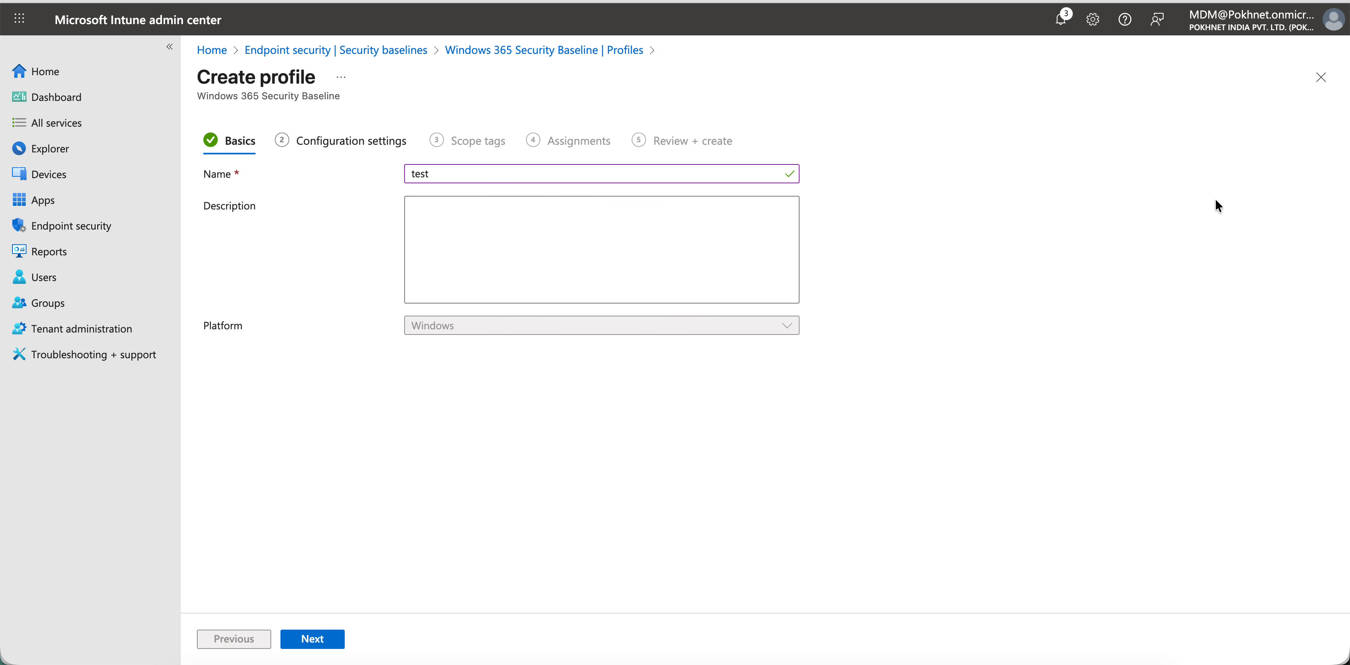
pyautogui.click(1321, 77)
pyautogui.click(793, 56)
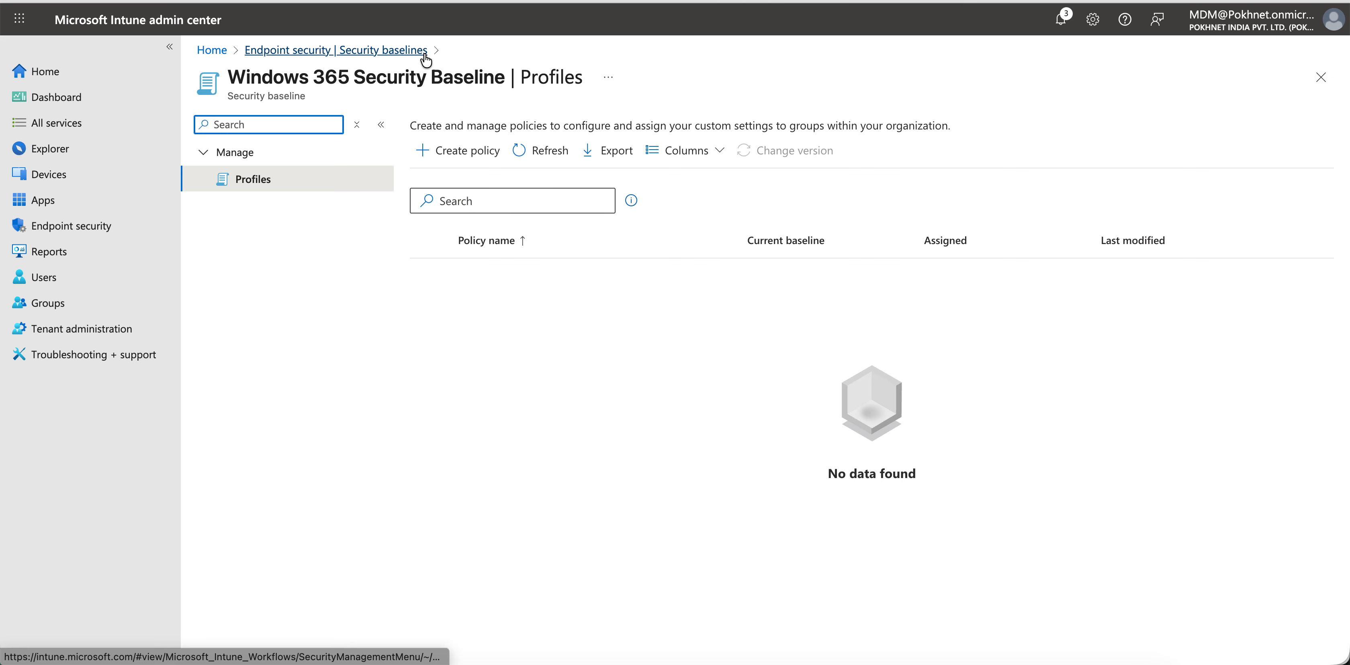
pyautogui.click(405, 55)
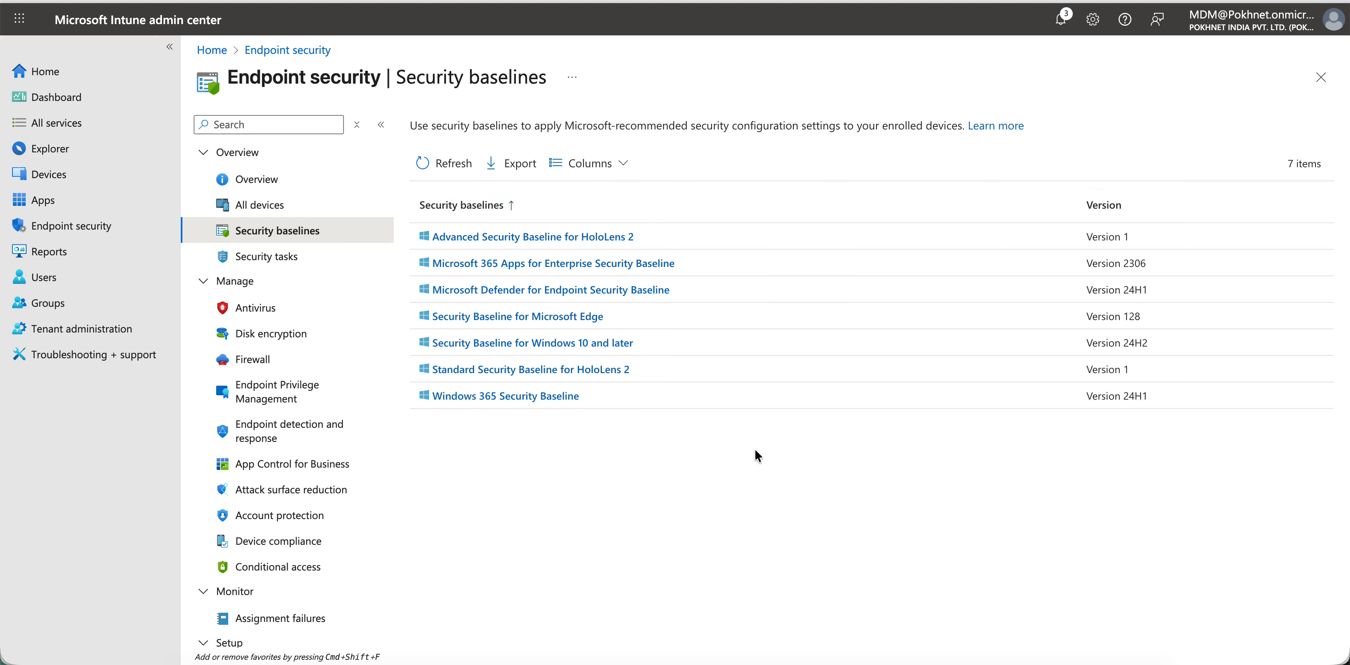